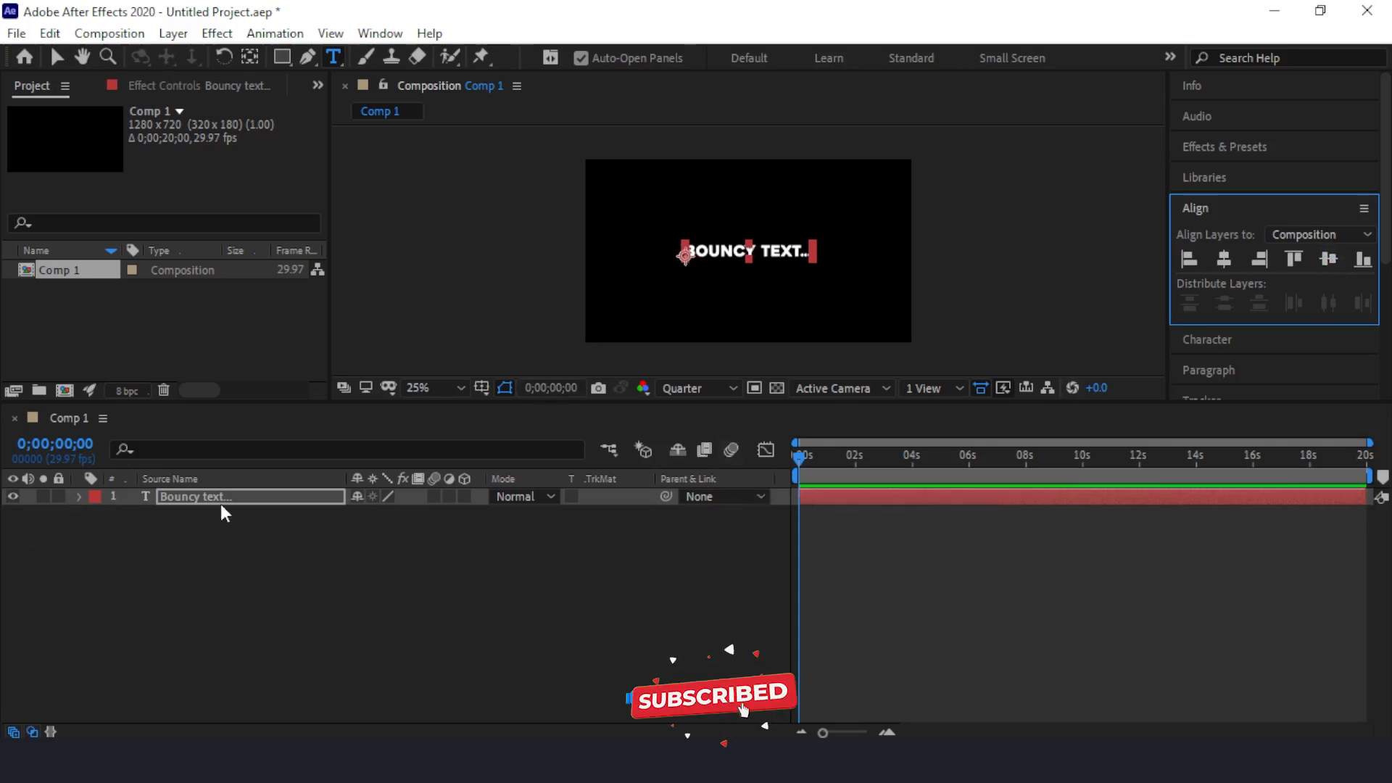
# Step: Add a Position text animator to the "Bouncy text..." layer
pyautogui.click(78, 497)
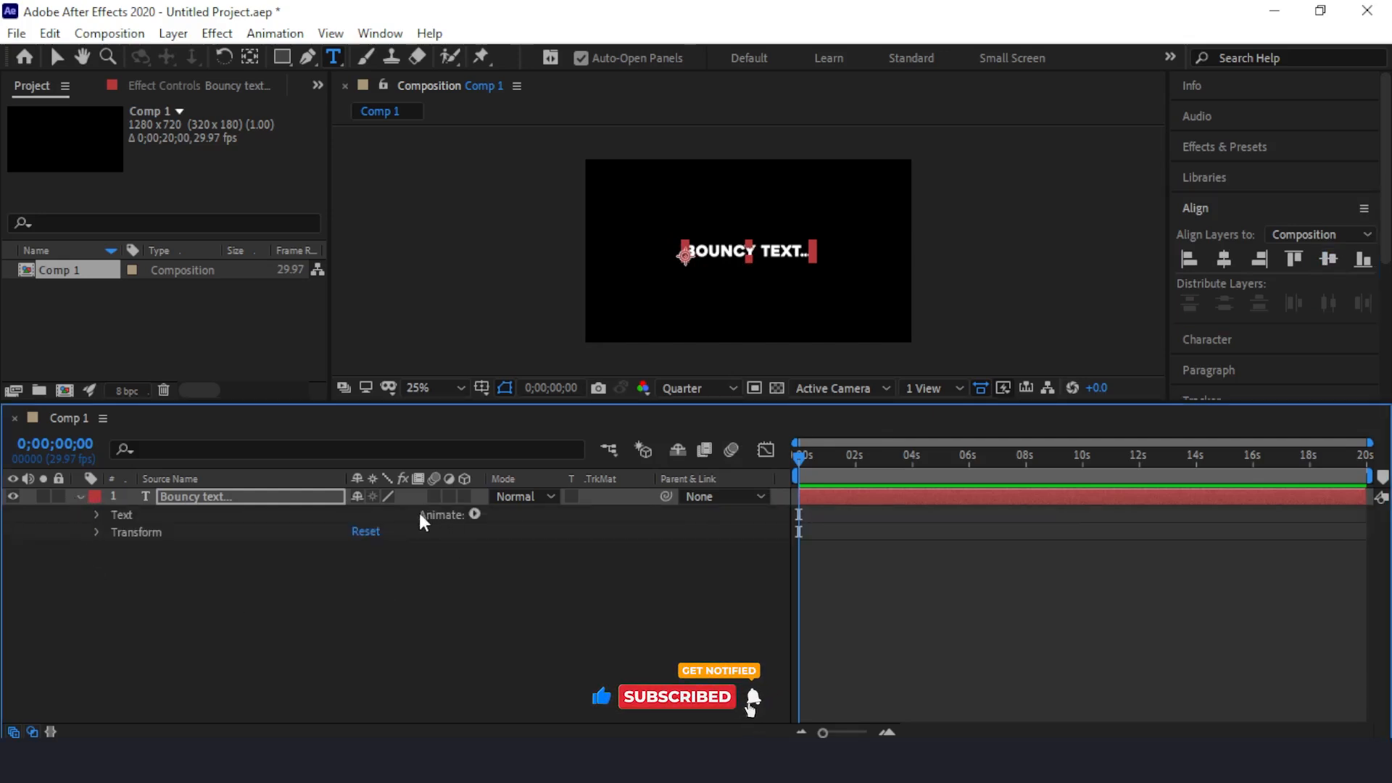
pyautogui.click(474, 514)
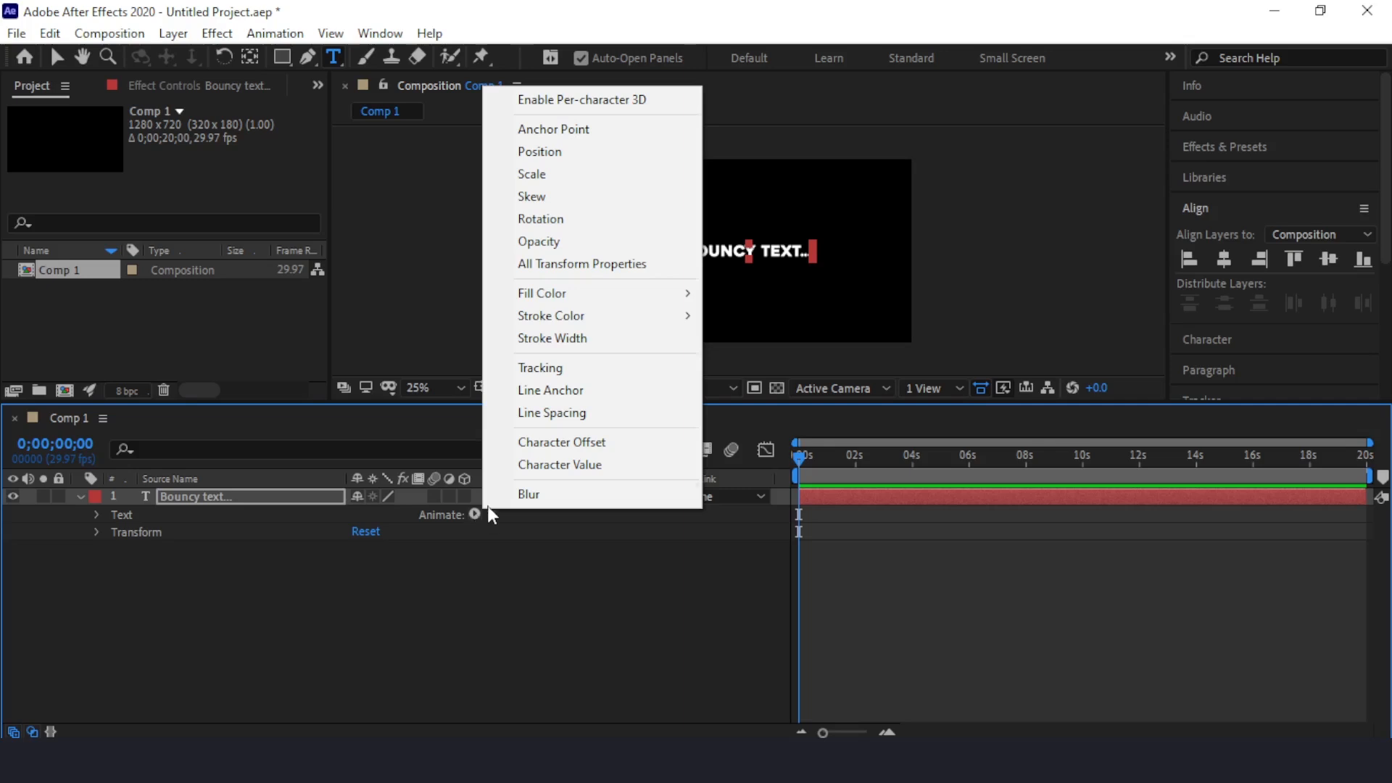
pyautogui.click(559, 152)
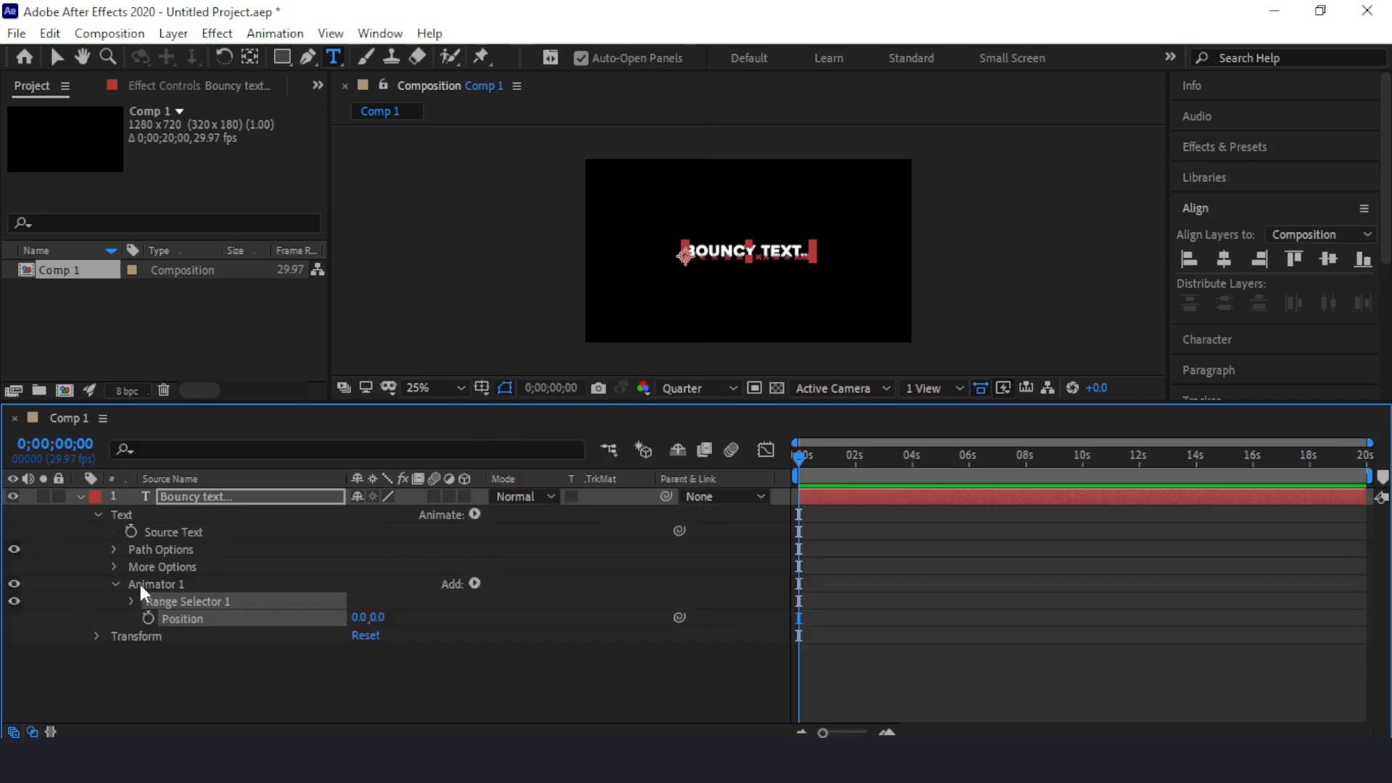
# Step: Rename the text layer's Animator 1 to "Position 01"
pyautogui.click(141, 585)
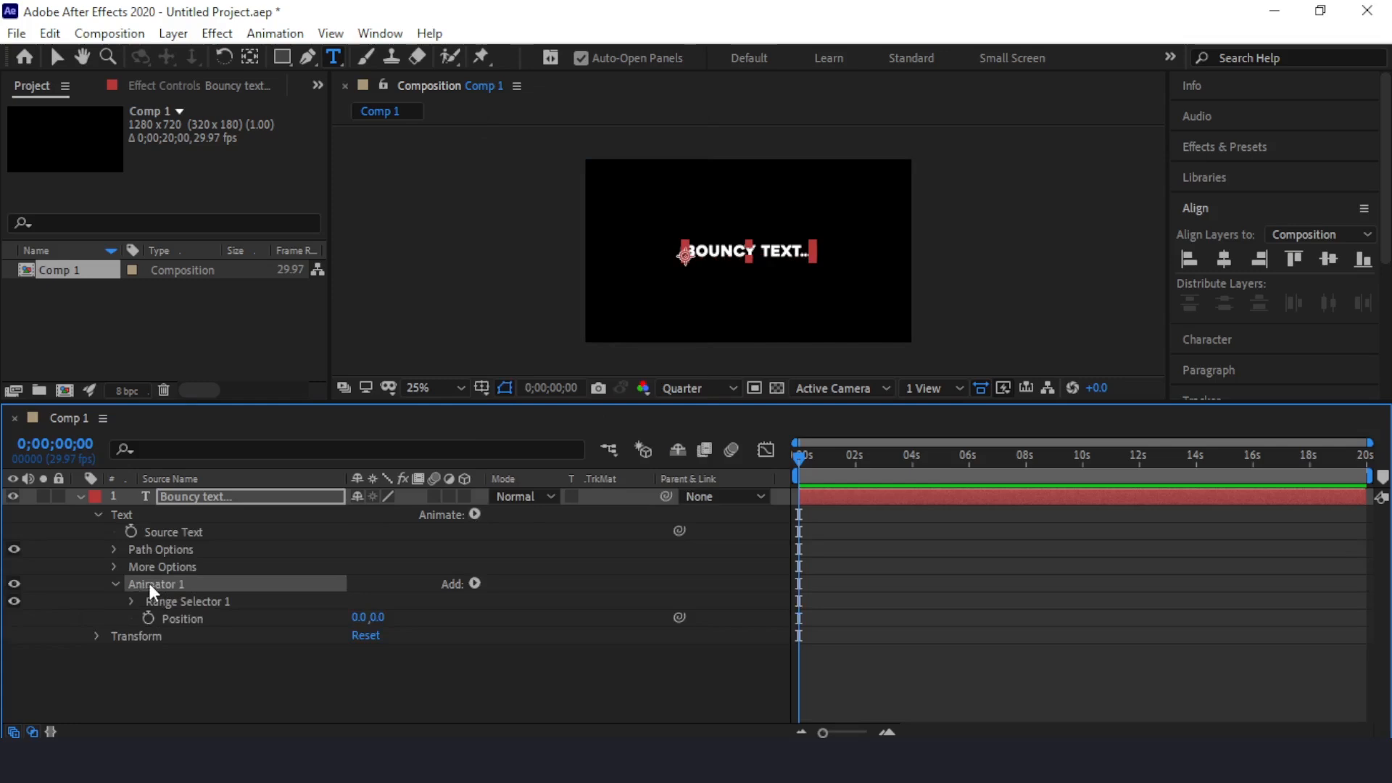
pyautogui.rightClick(149, 583)
pyautogui.click(274, 493)
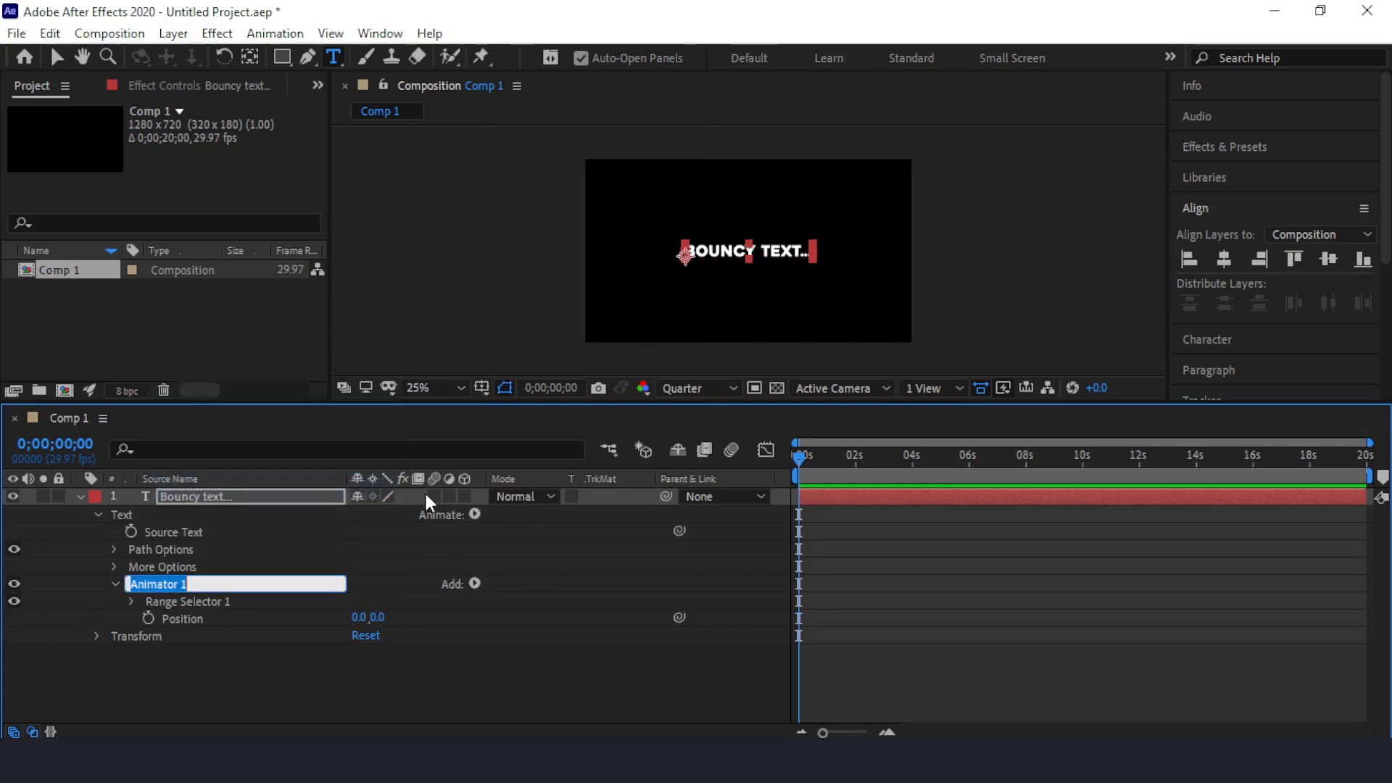
pyautogui.write('Position')
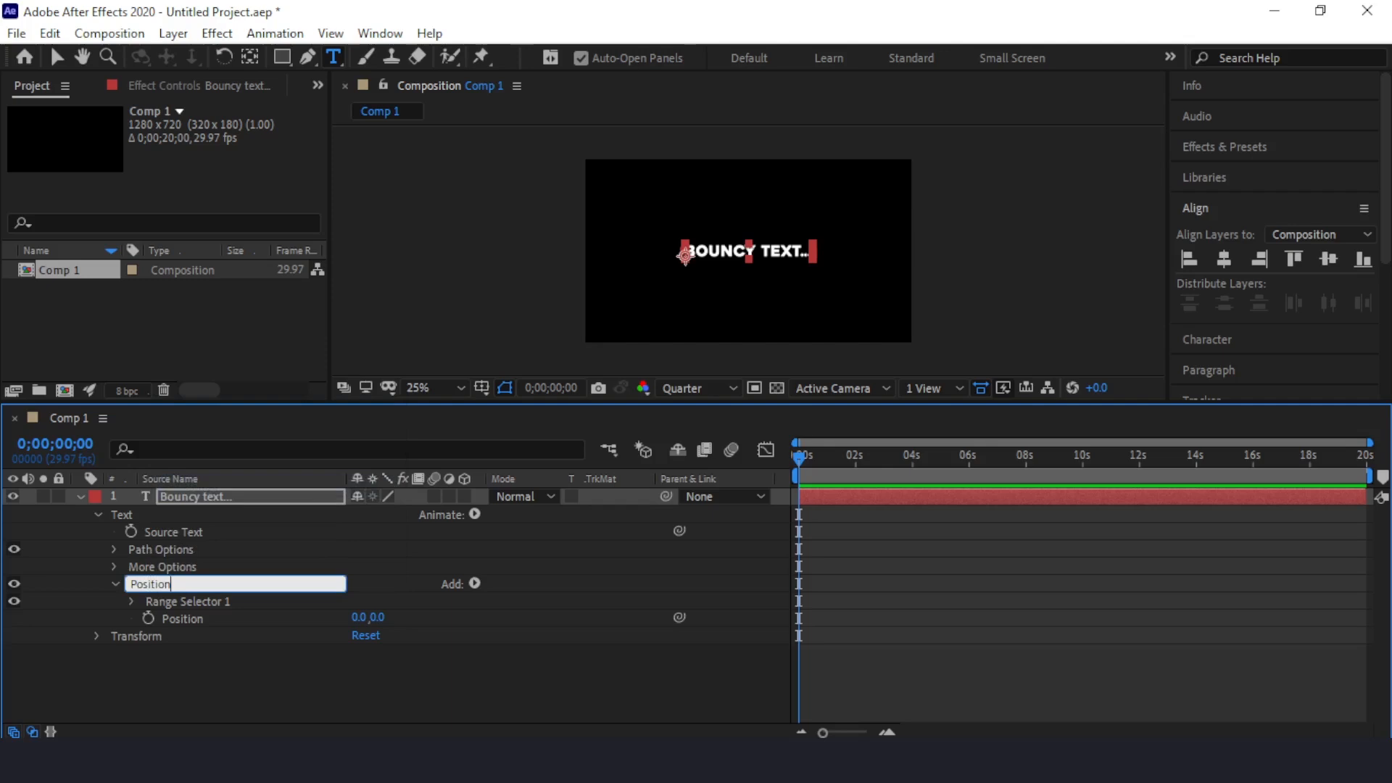
pyautogui.write(' 01')
pyautogui.press('Return')
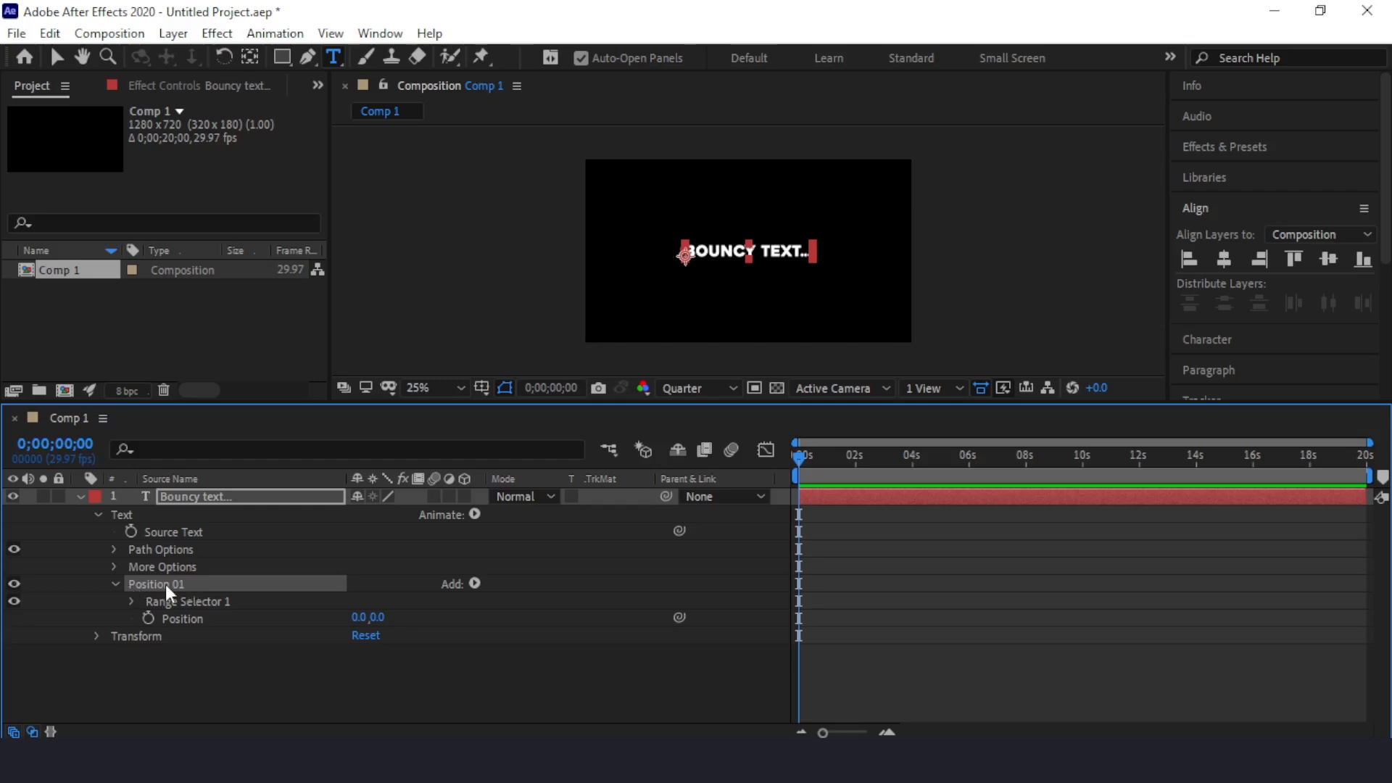
# Step: Set the vertical Position value of the Position 01 animator to -300
pyautogui.click(379, 618)
pyautogui.write('-300')
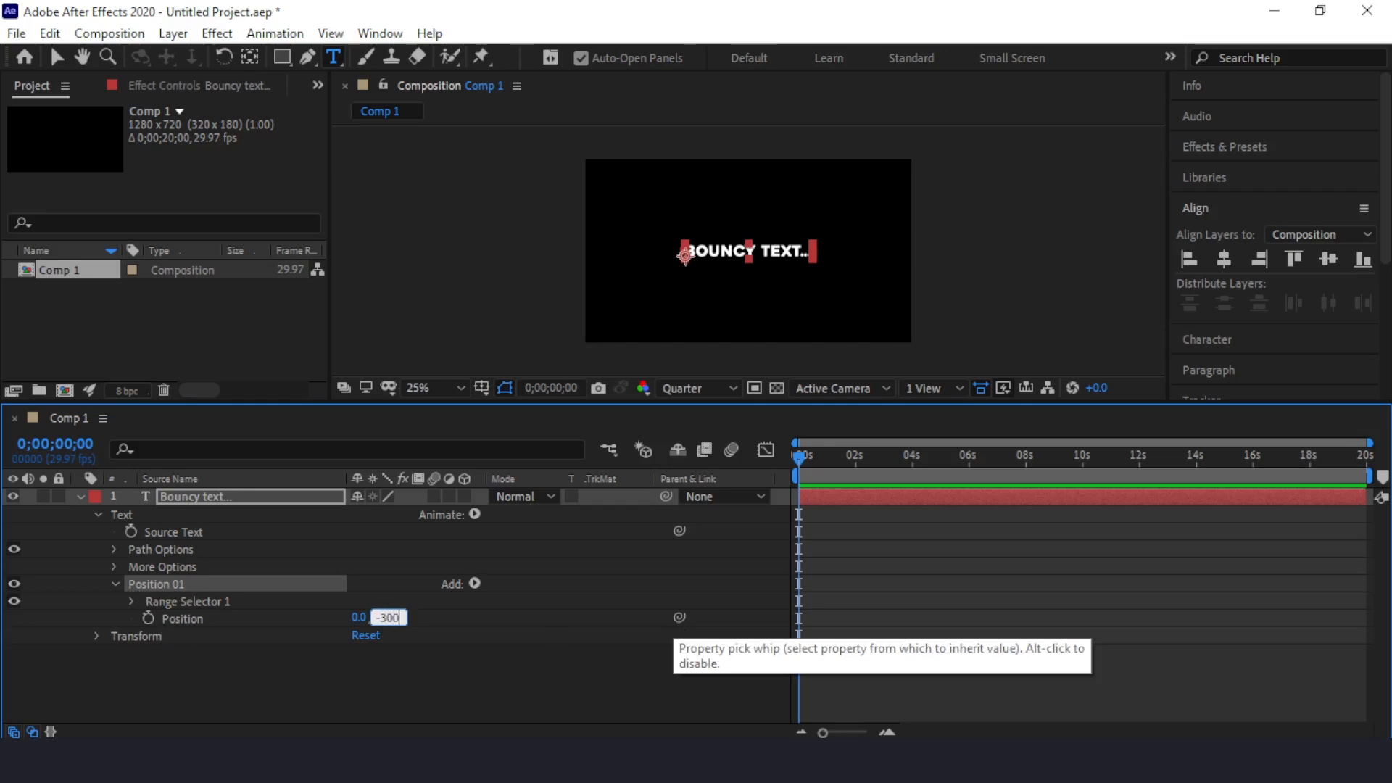
pyautogui.press('Return')
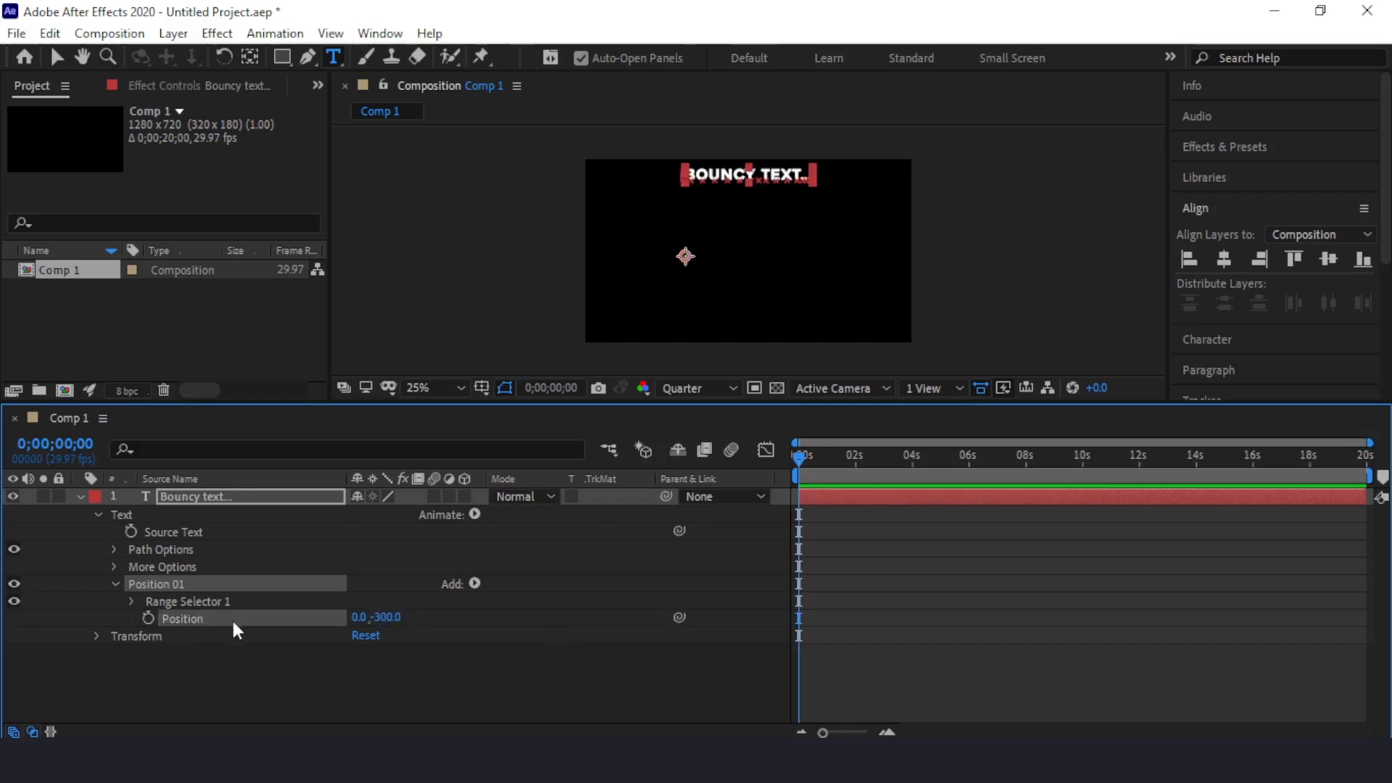
# Step: Keyframe Position 01's Range Selector Offset at -100% at the composition's start and 100% at 1 second
pyautogui.click(130, 601)
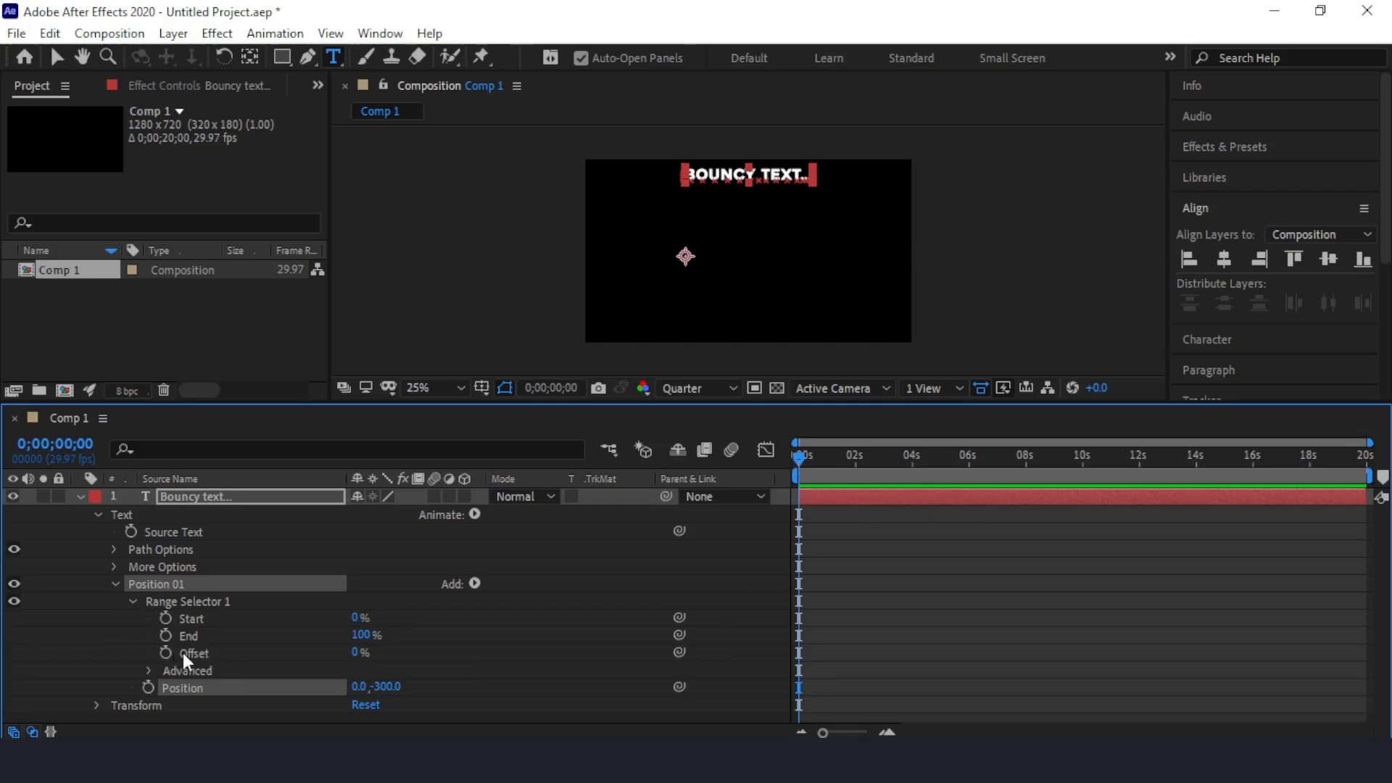
pyautogui.moveTo(358, 656); pyautogui.dragTo(226, 656)
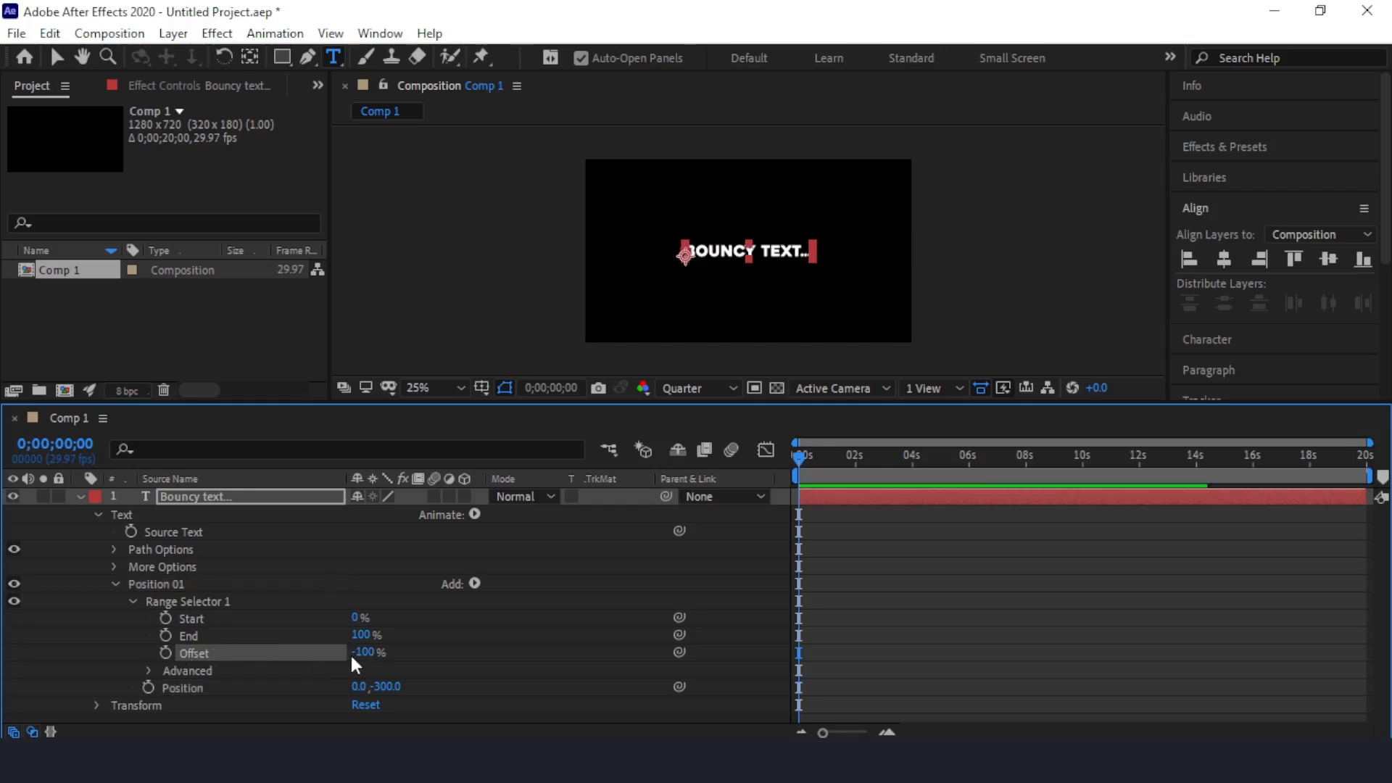
pyautogui.click(164, 654)
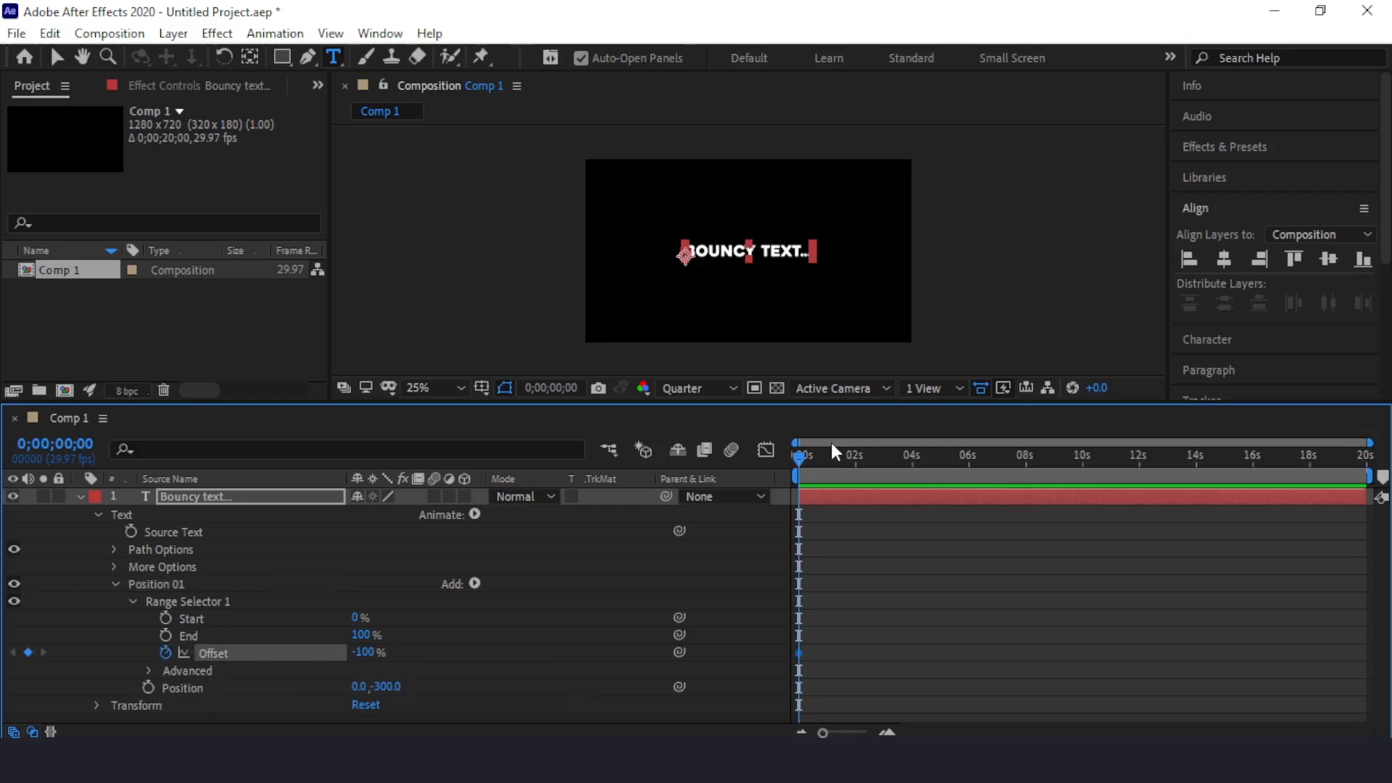
pyautogui.moveTo(823, 733); pyautogui.dragTo(857, 734)
pyautogui.moveTo(800, 458); pyautogui.dragTo(925, 467)
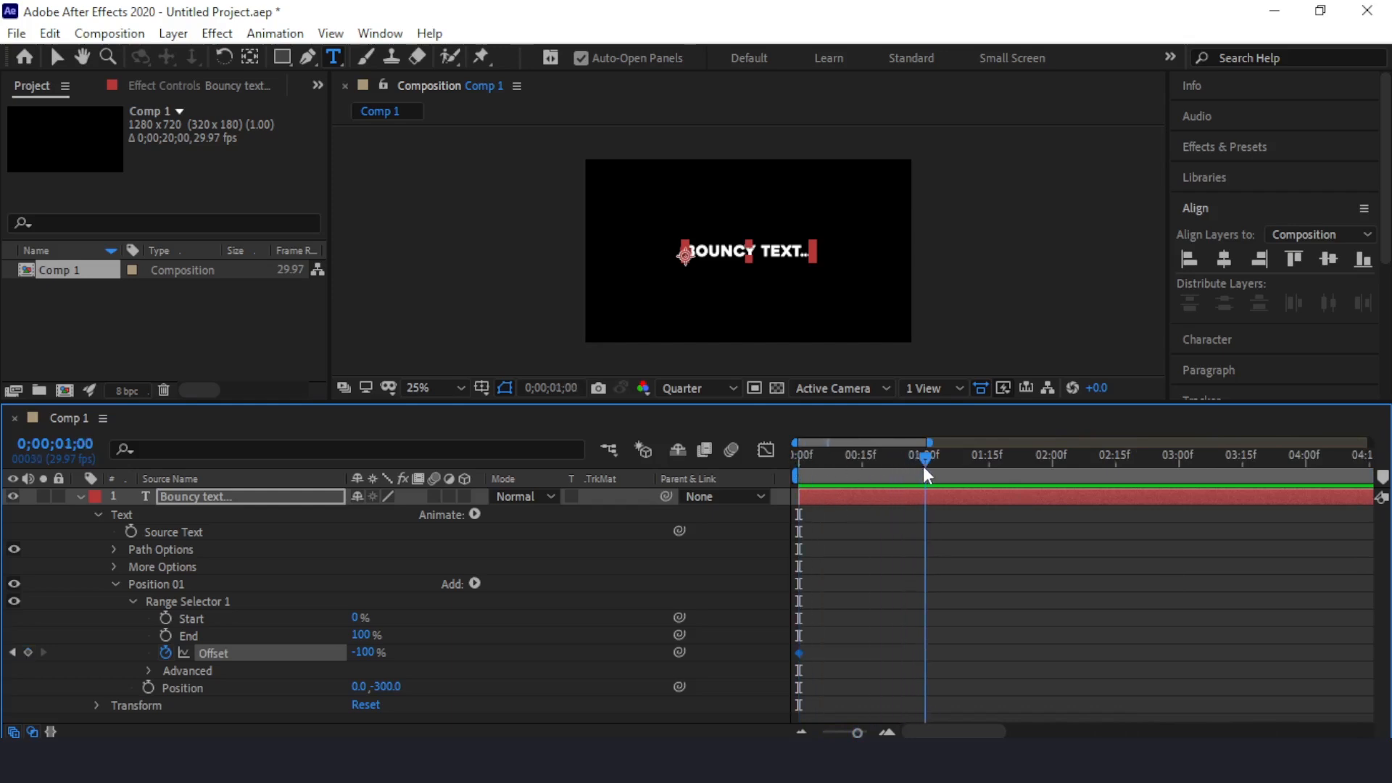
pyautogui.moveTo(370, 652); pyautogui.dragTo(599, 650)
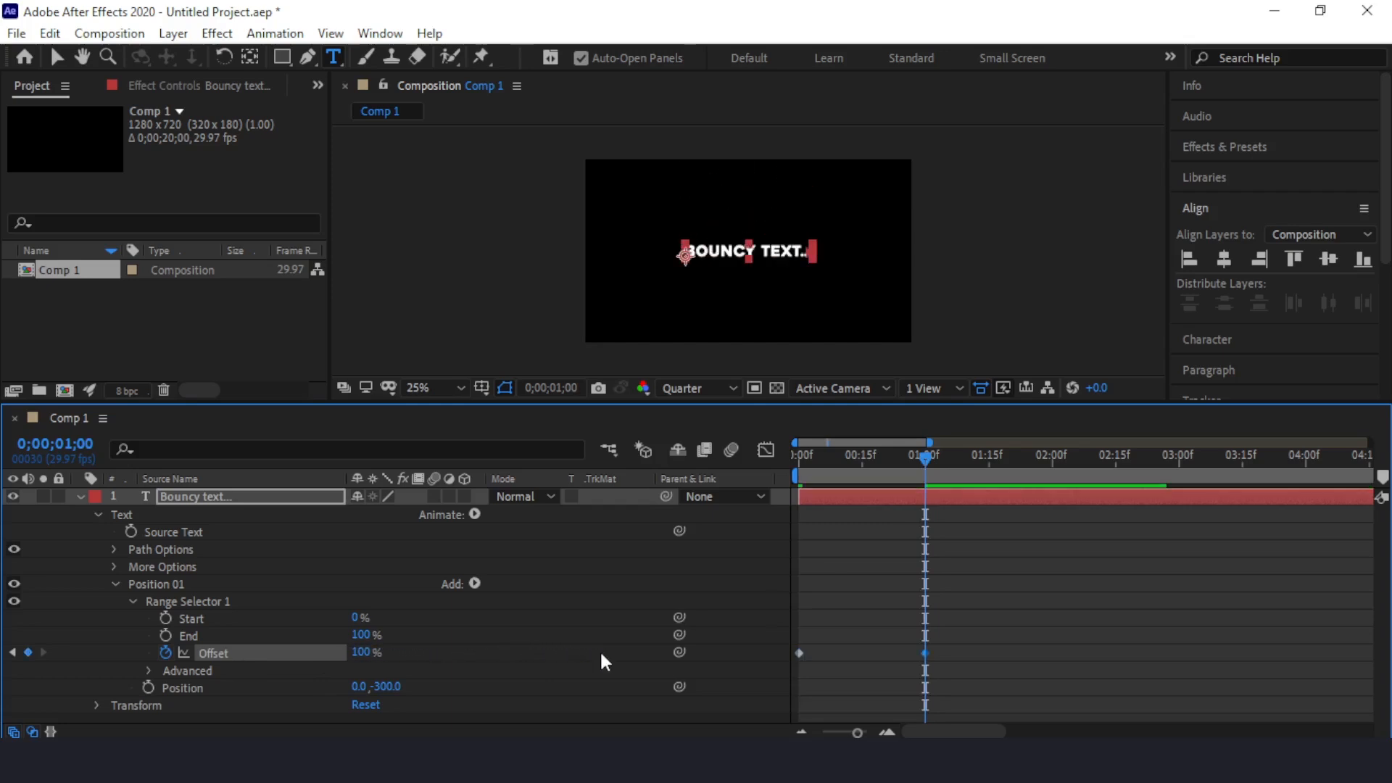
# Step: Set Position 01's range selector Shape to Ramp Down and its Ease High to 100%
pyautogui.click(147, 670)
pyautogui.scroll(-3, 147, 667)
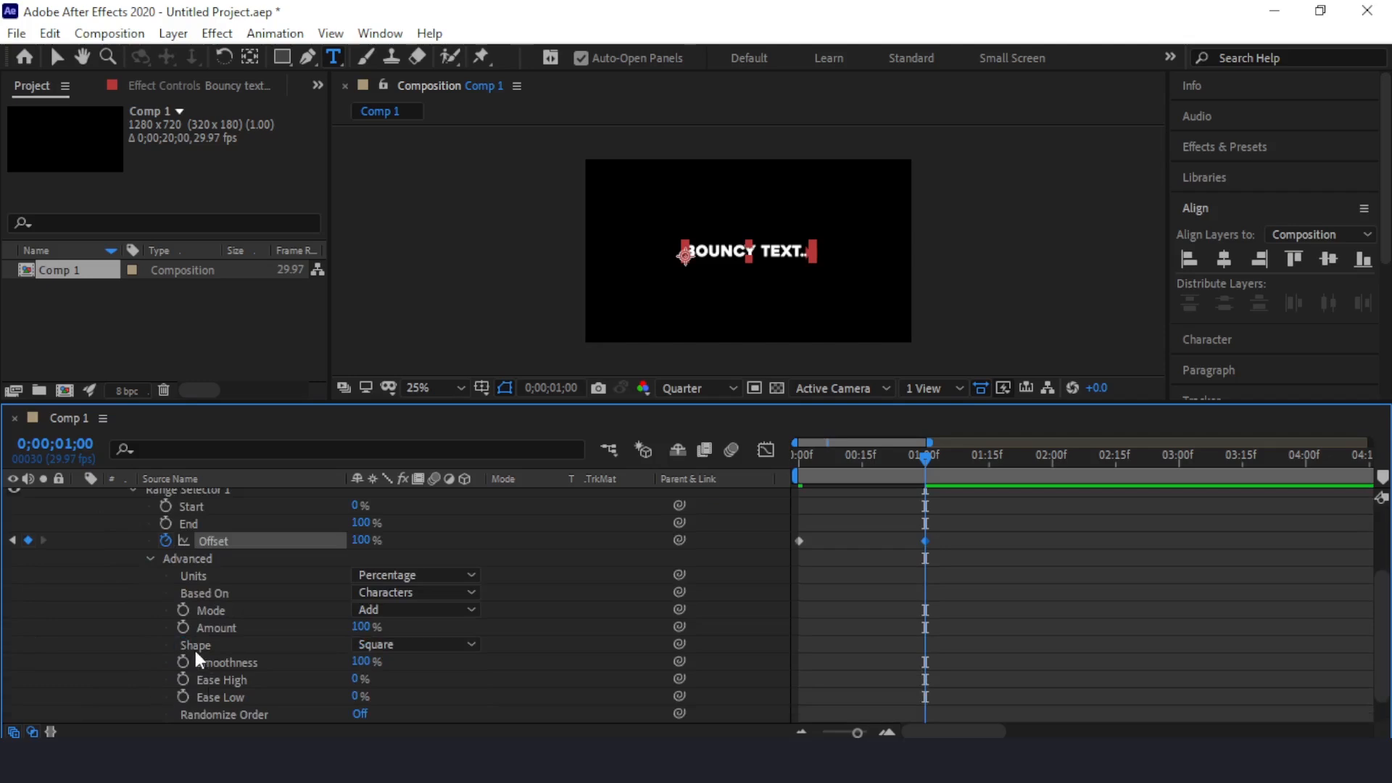
pyautogui.click(415, 644)
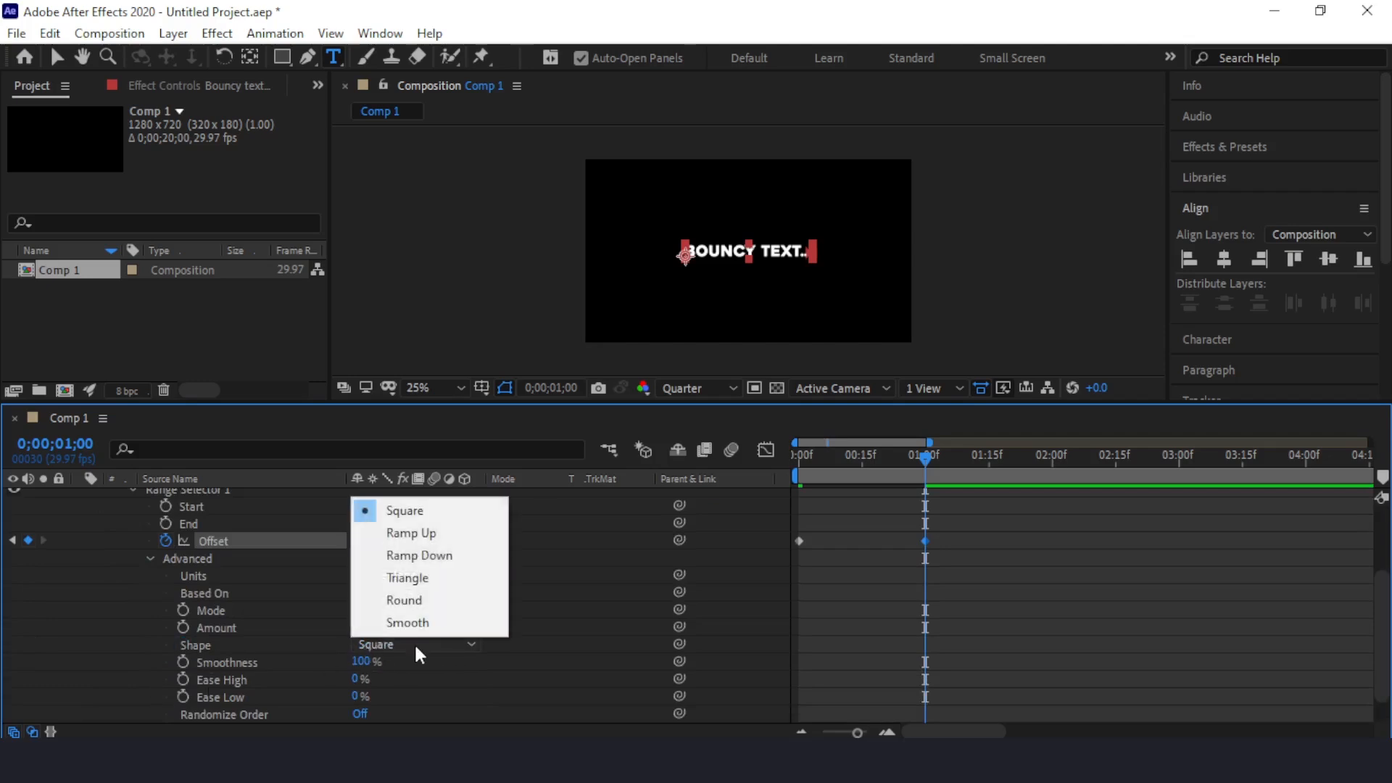
pyautogui.click(479, 559)
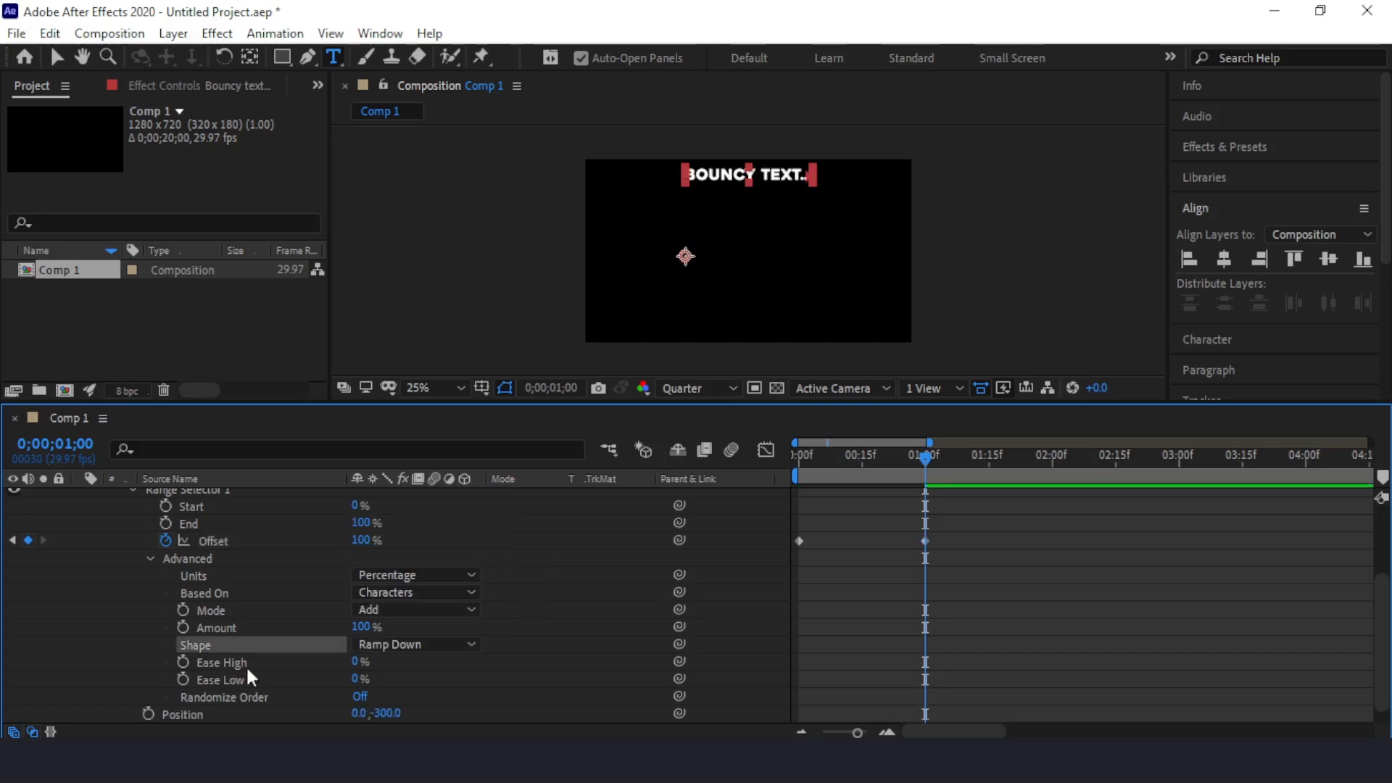
pyautogui.click(355, 662)
pyautogui.write('100')
pyautogui.press('Return')
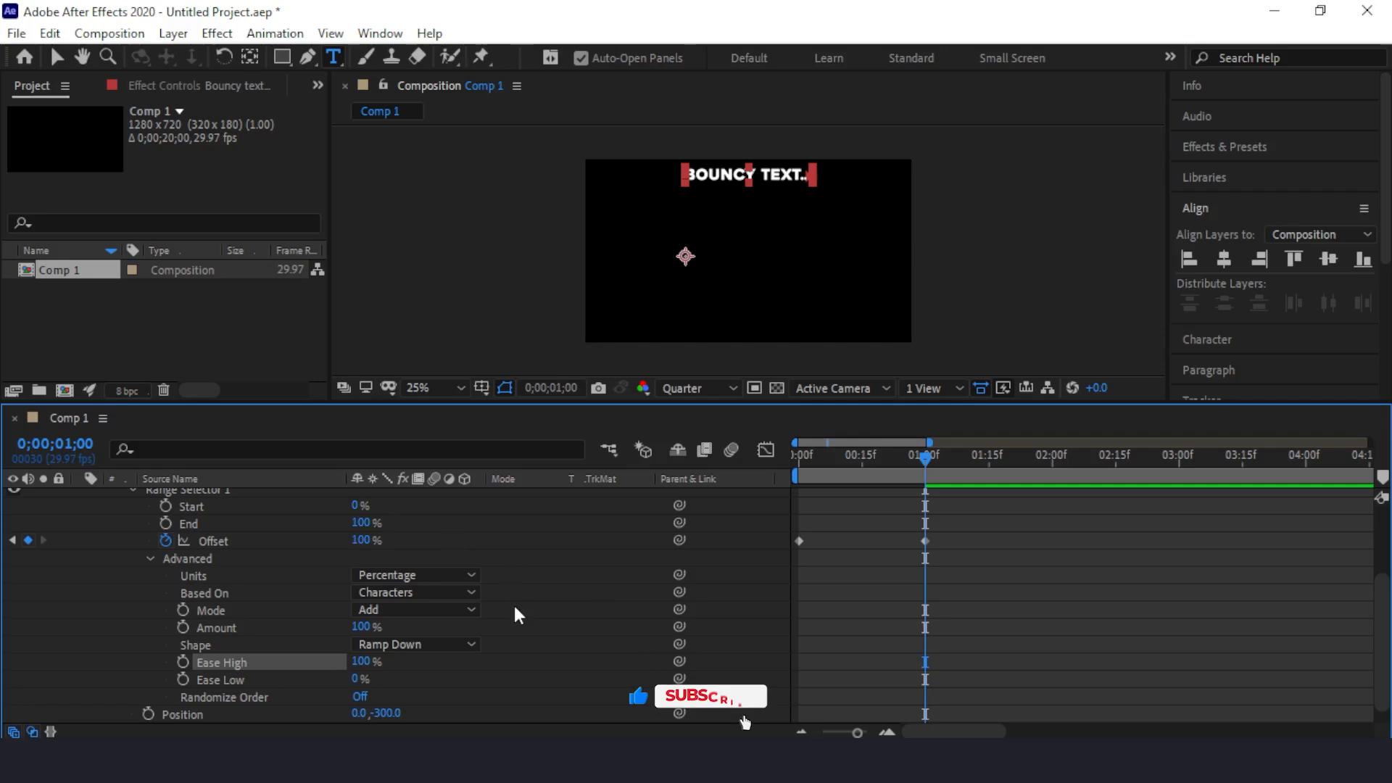
# Step: Duplicate the Position 01 animator and set the copy's vertical Position value to 150
pyautogui.scroll(3, 513, 603)
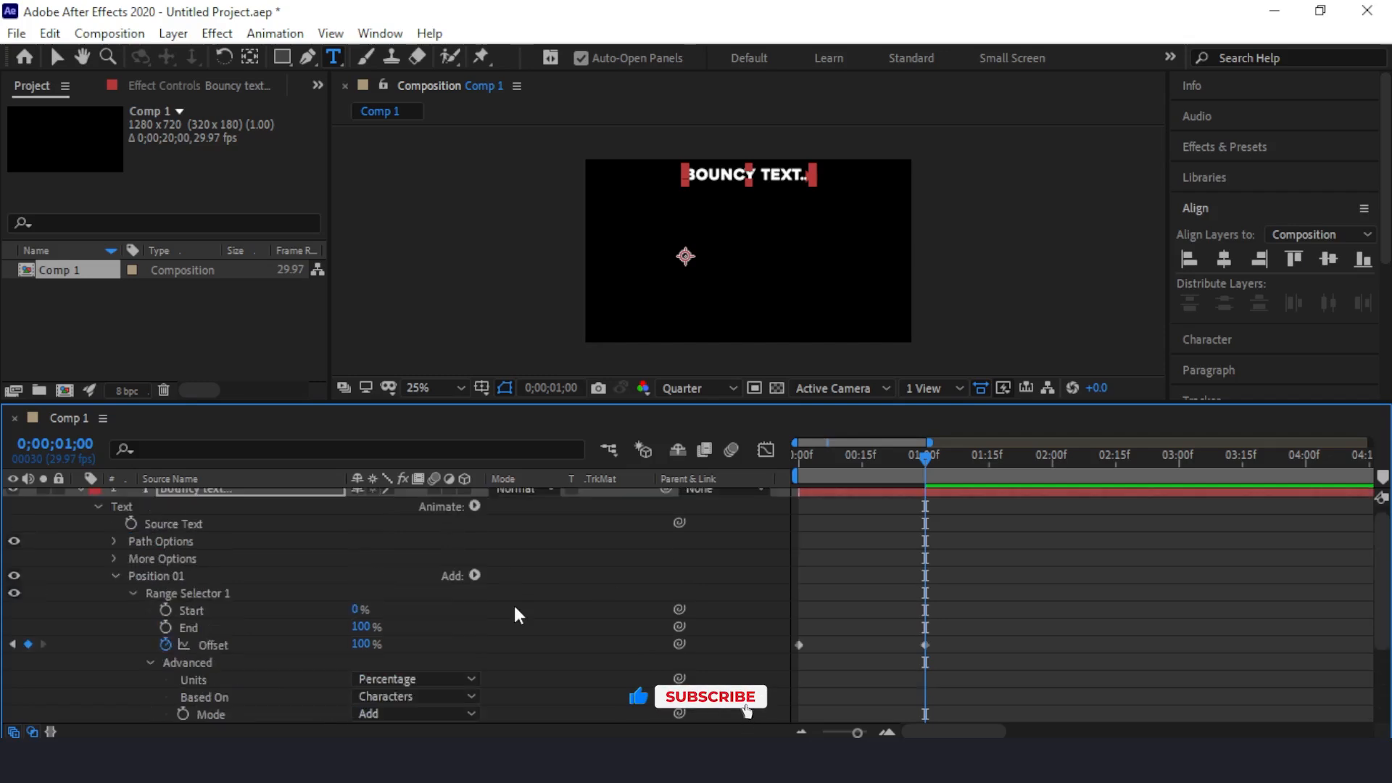
pyautogui.click(115, 575)
pyautogui.click(160, 585)
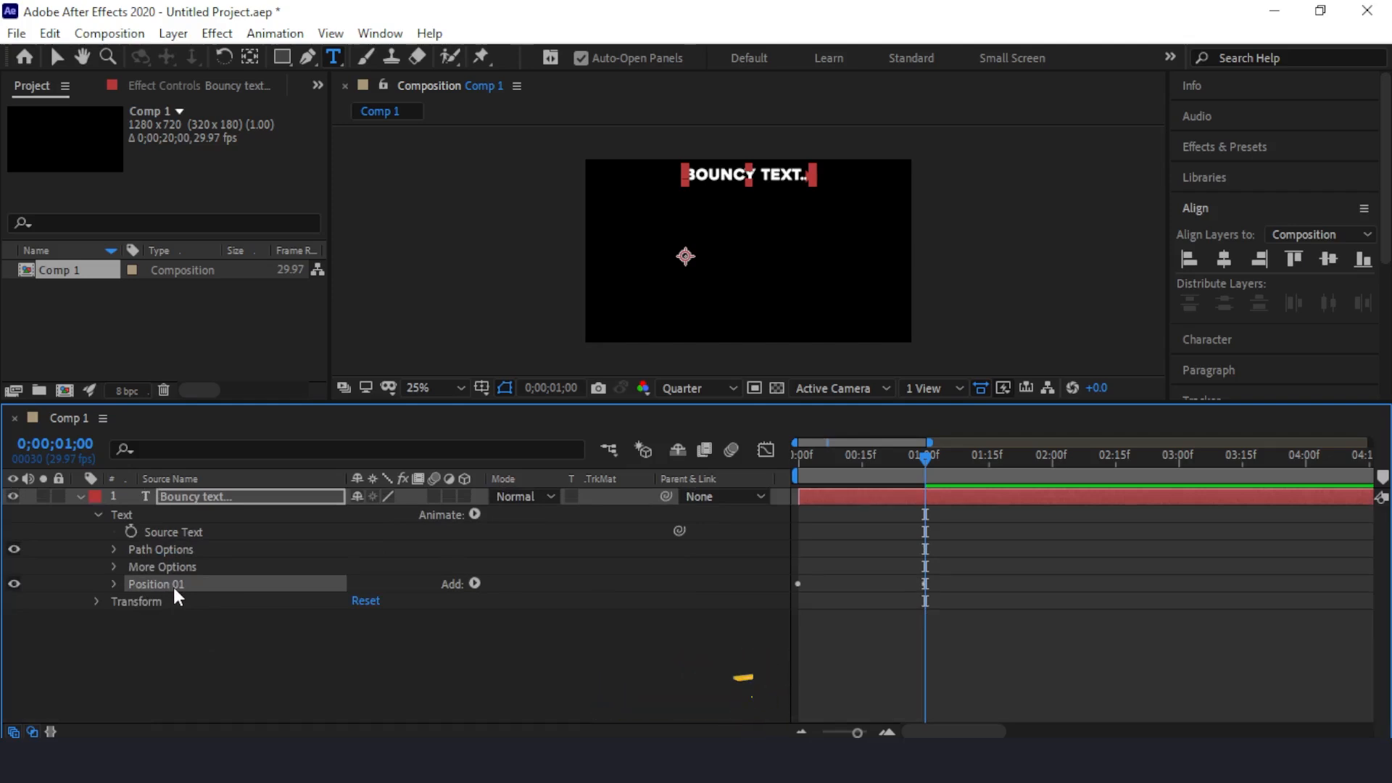
pyautogui.hotkey('ctrl', 'd')
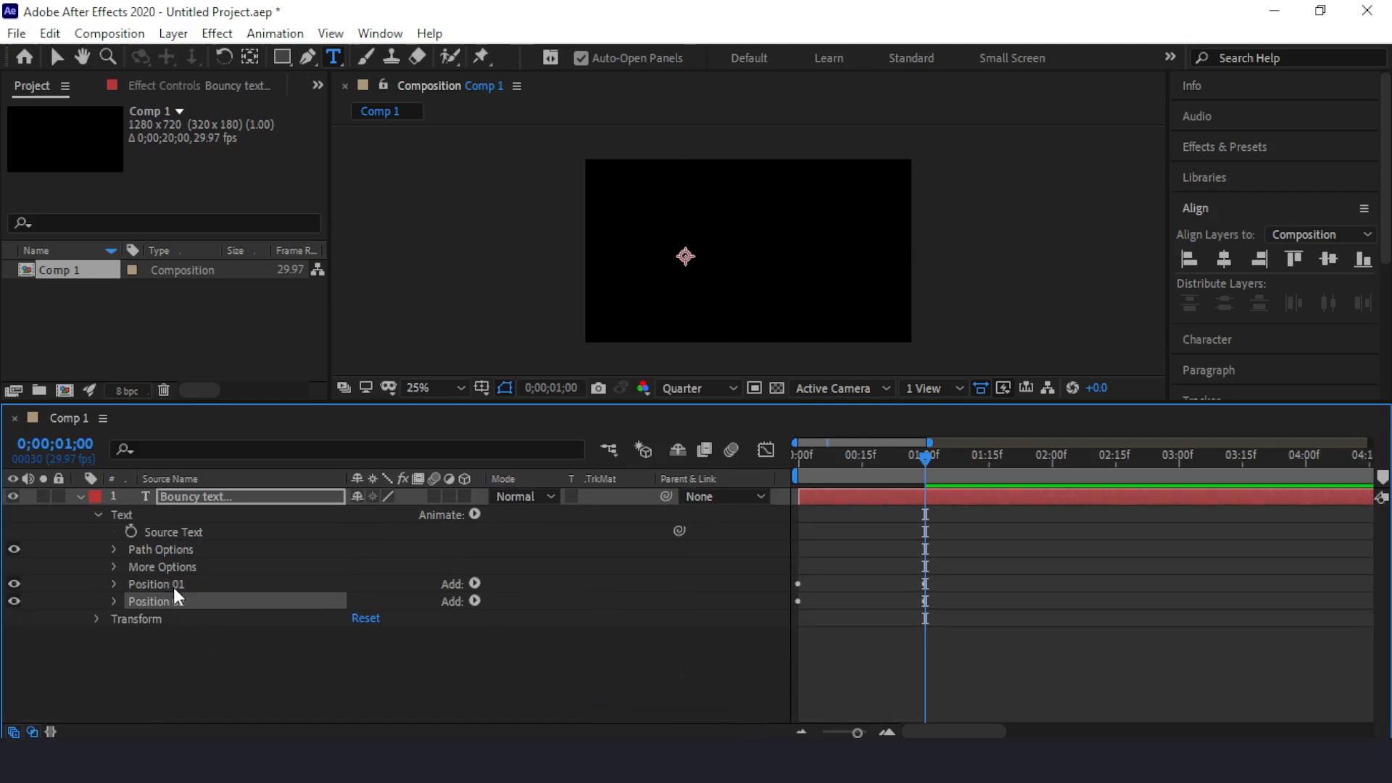
pyautogui.click(113, 601)
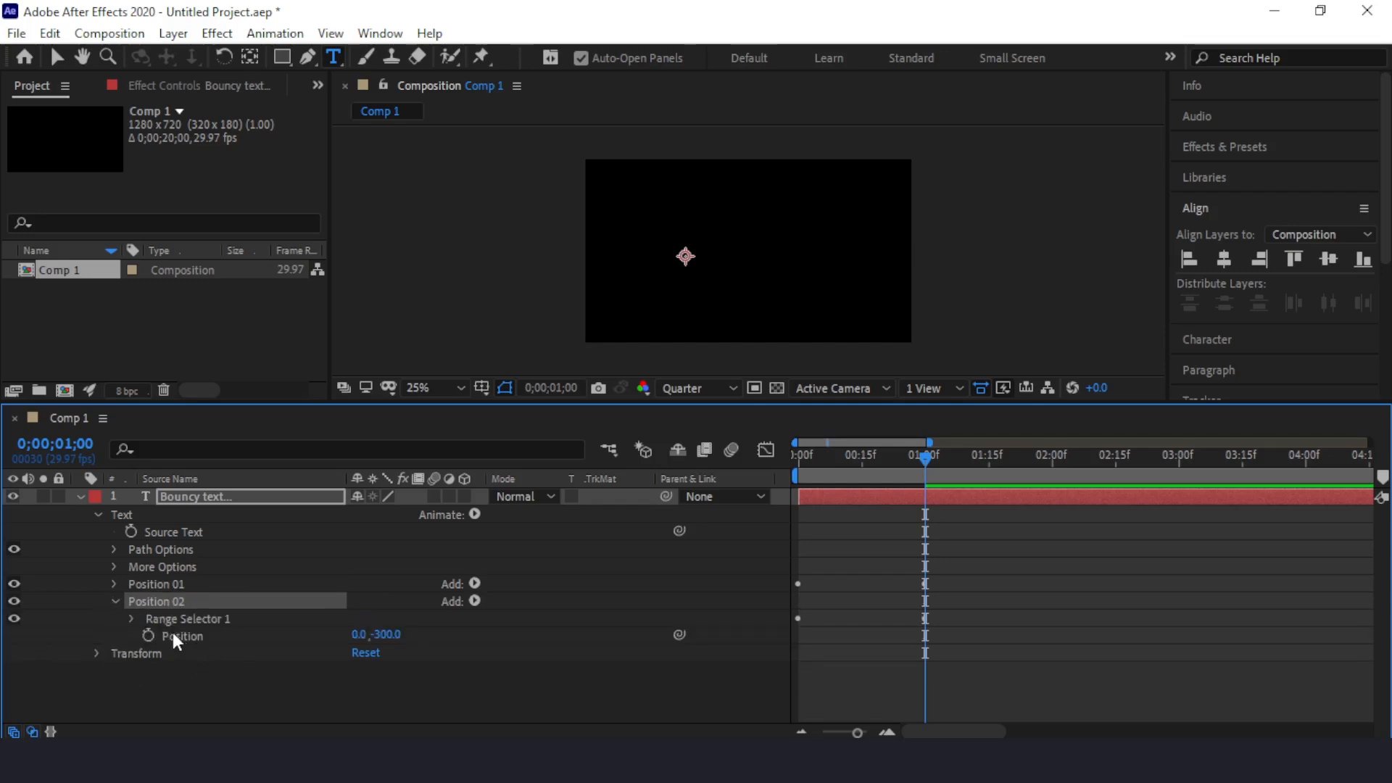
pyautogui.click(384, 635)
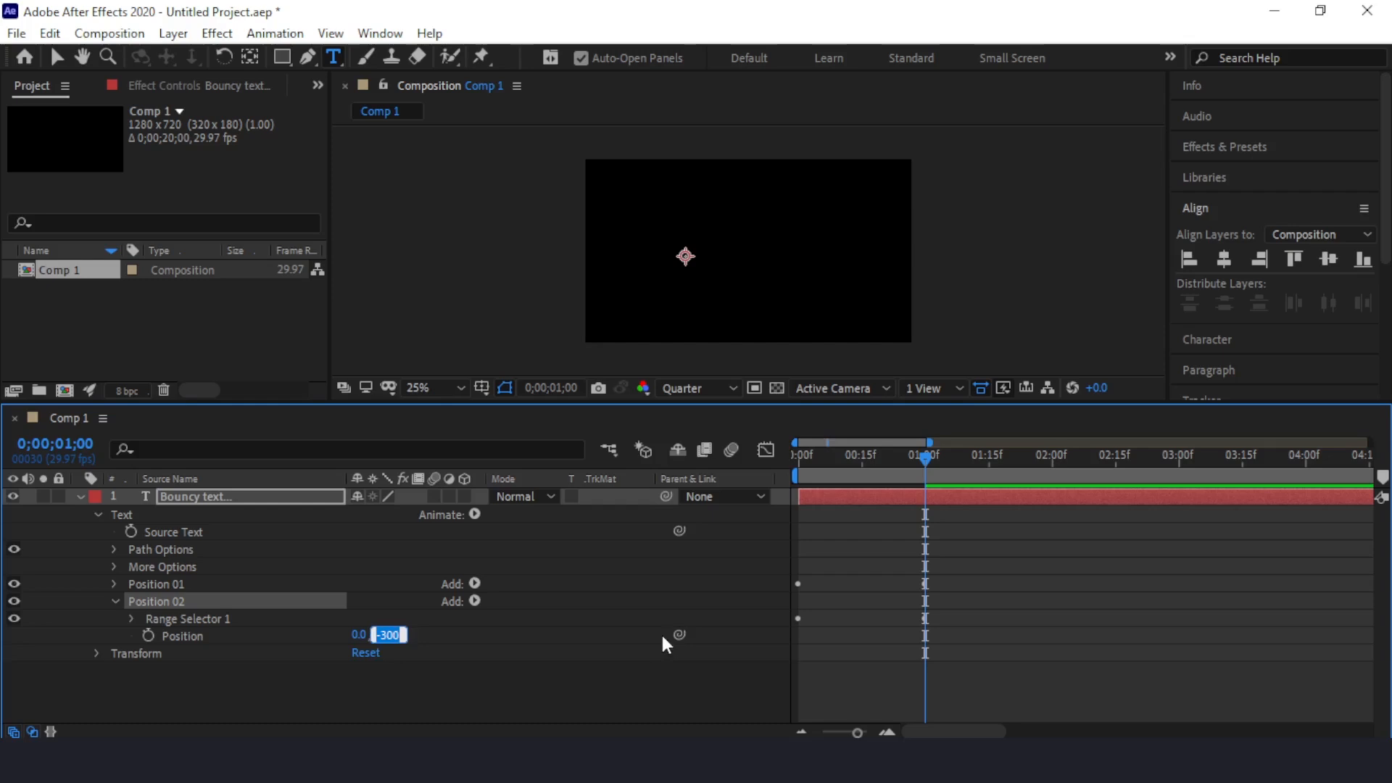
pyautogui.write('150')
pyautogui.press('Return')
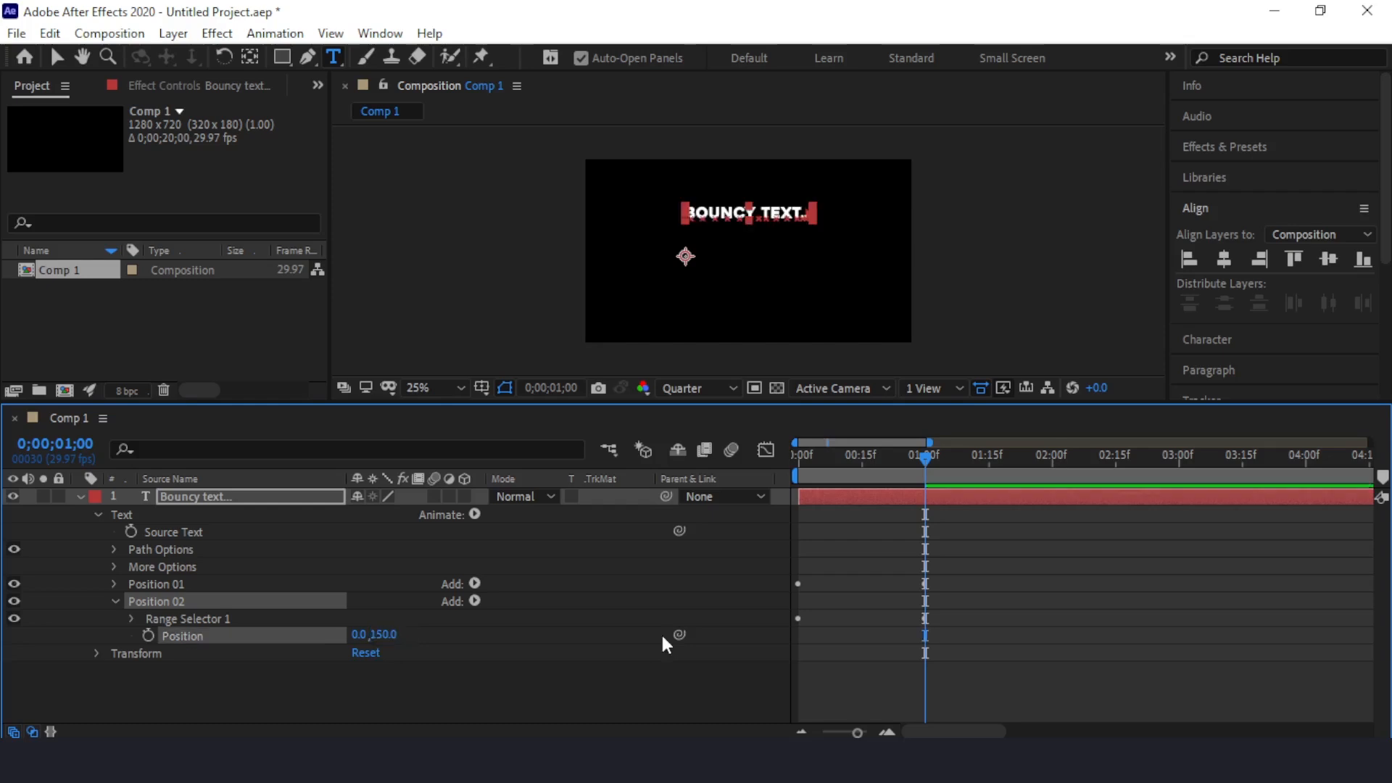
# Step: Set both Ease High and Ease Low to 50% in the advanced range selector settings of Position 02
pyautogui.click(131, 619)
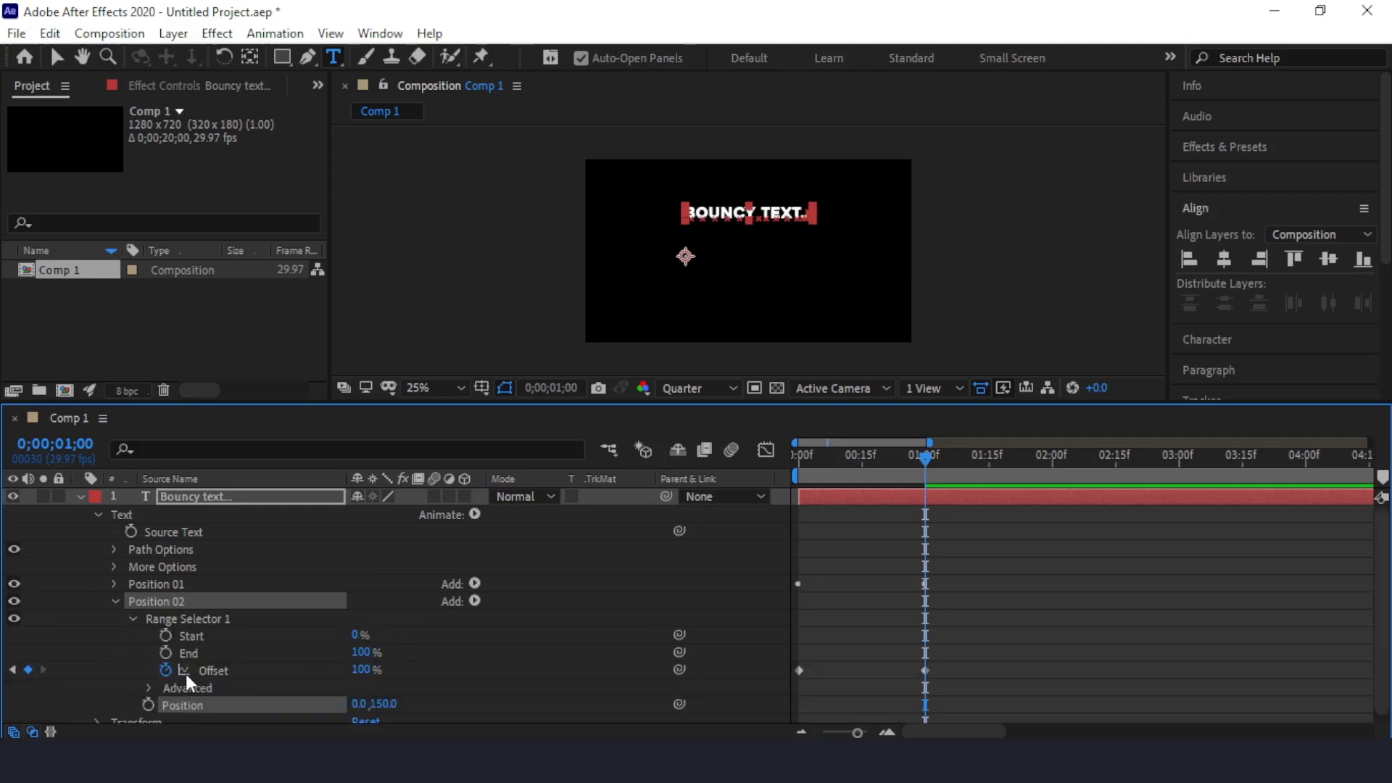
pyautogui.scroll(-1, 173, 677)
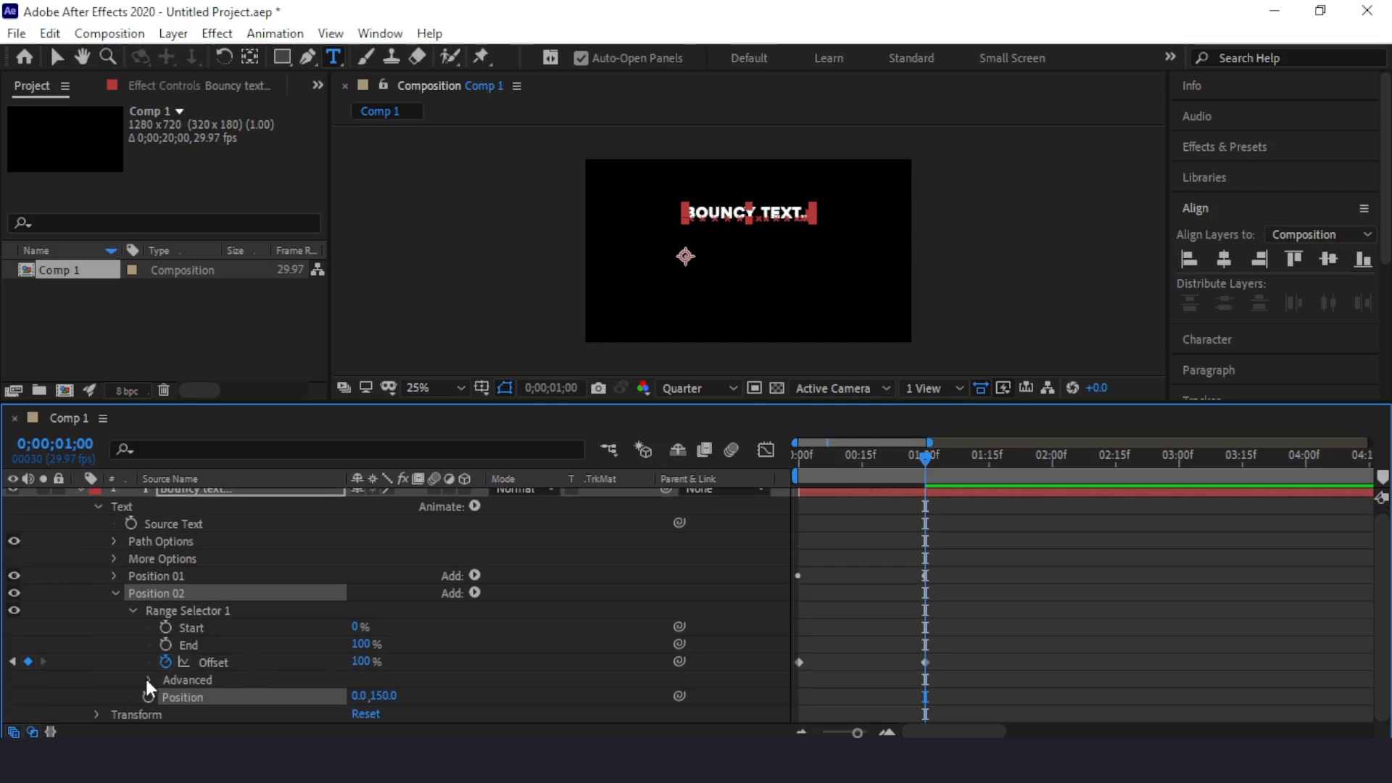
pyautogui.click(147, 678)
pyautogui.scroll(-3, 153, 609)
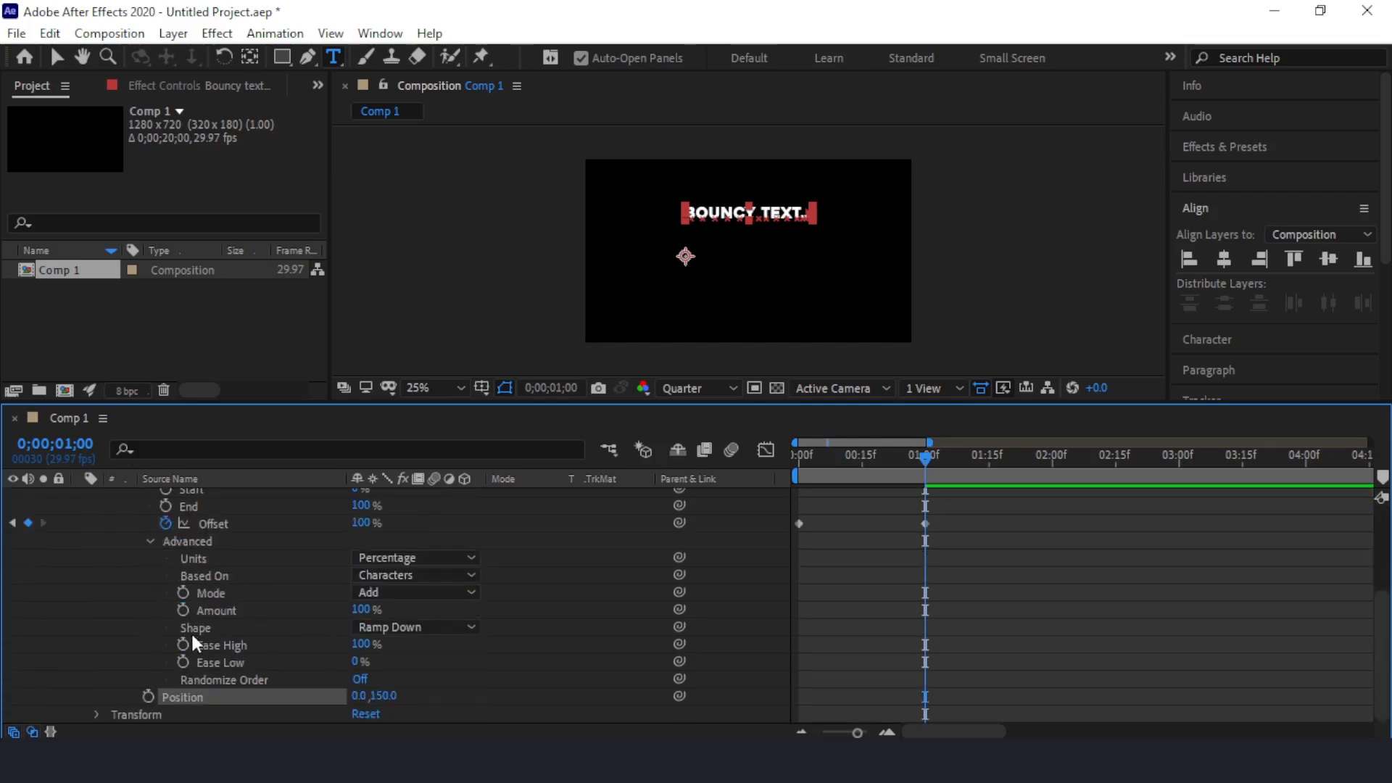
pyautogui.click(361, 644)
pyautogui.write('50')
pyautogui.press('Tab')
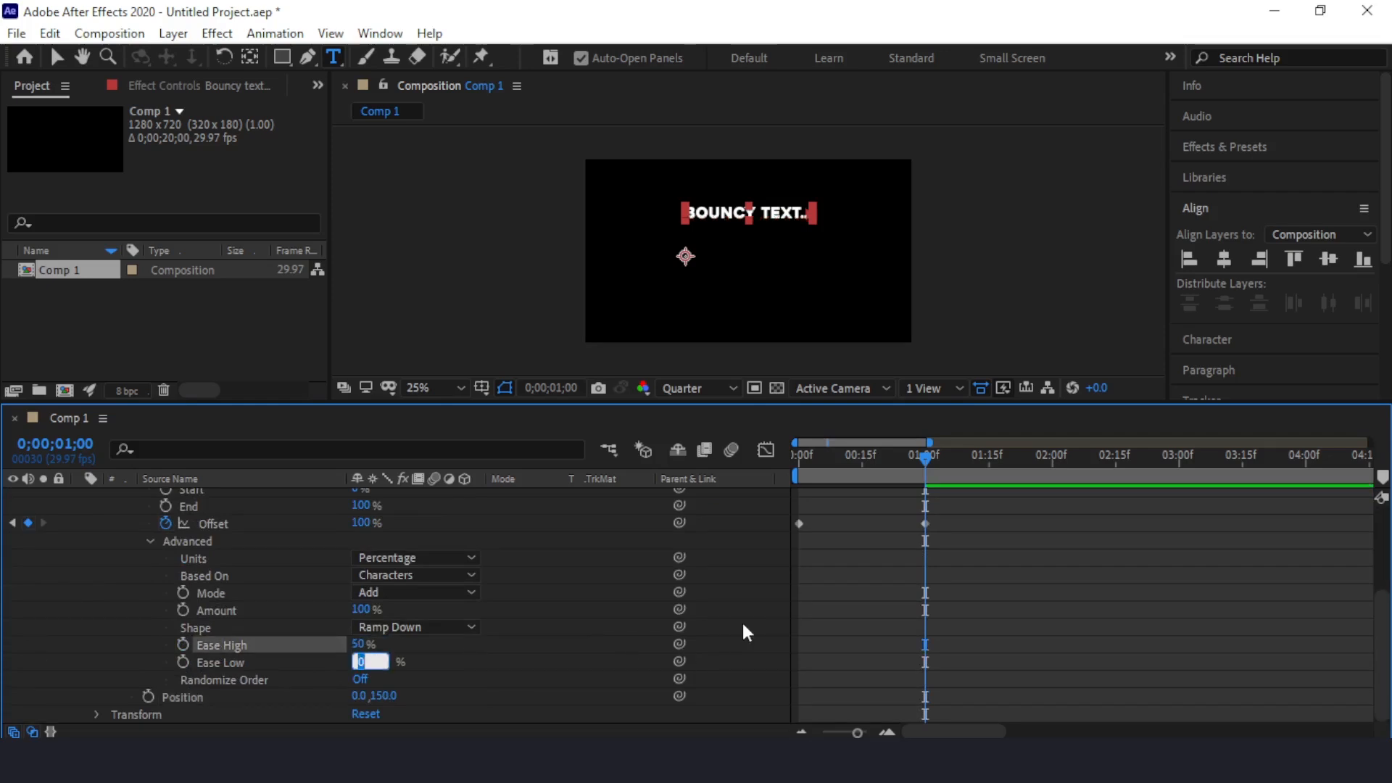
pyautogui.write('50')
pyautogui.press('Tab')
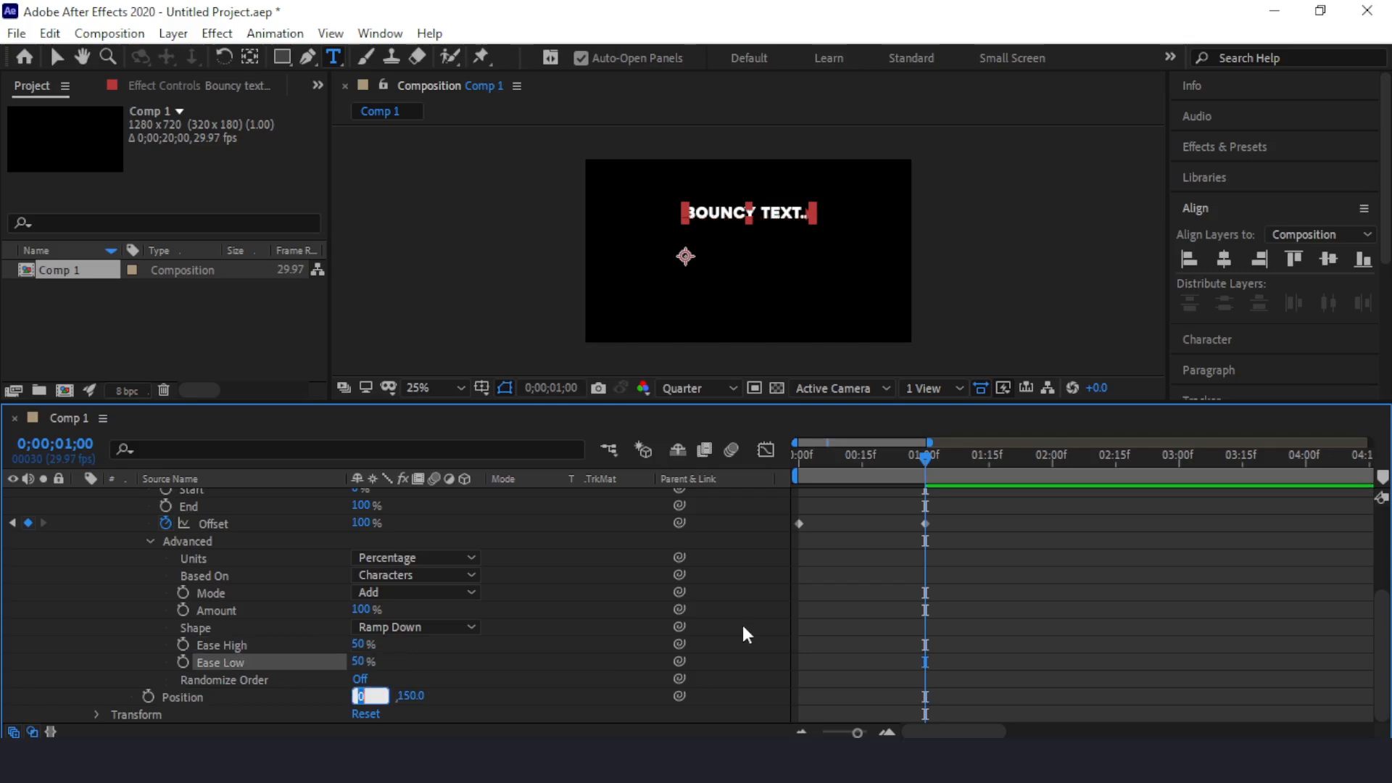
# Step: Duplicate the Position 02 animator and set the copy's vertical Position value to -40
pyautogui.scroll(3, 429, 632)
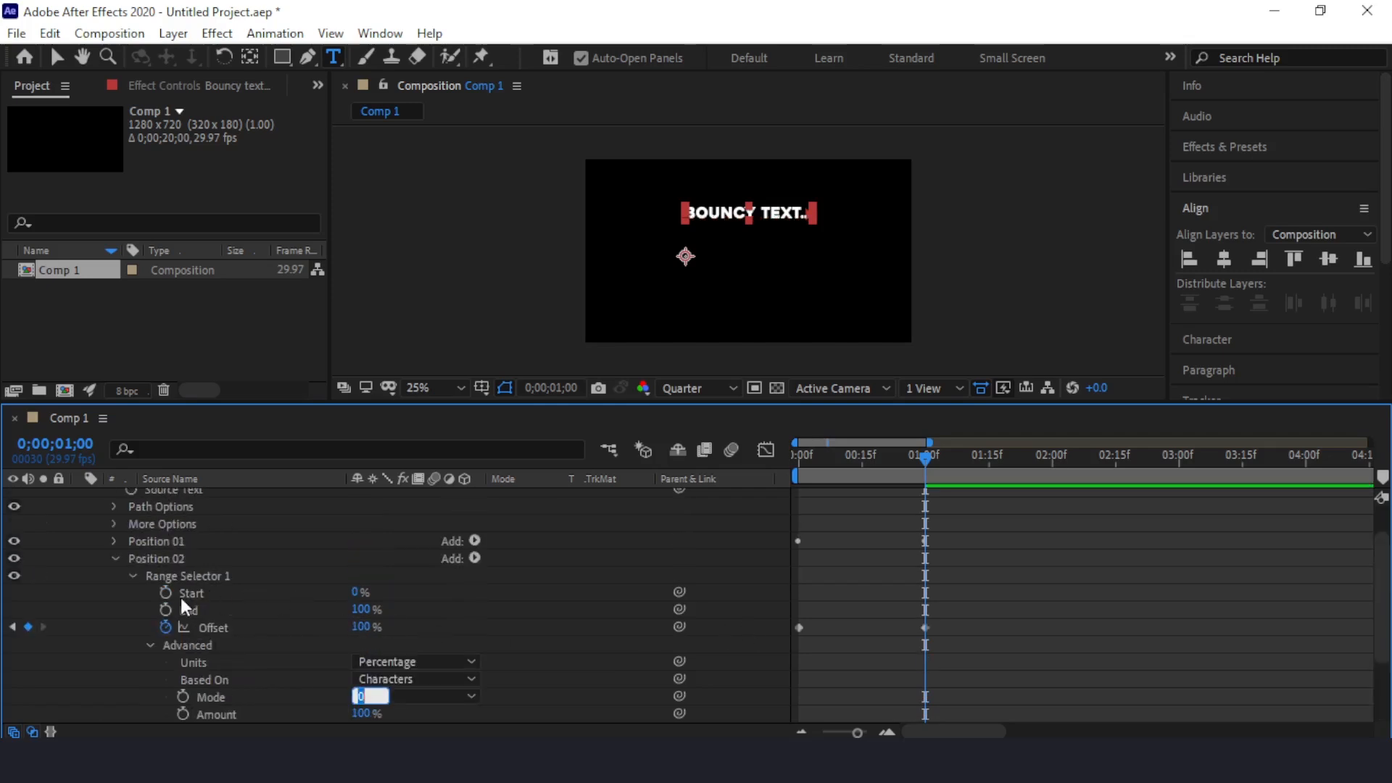
pyautogui.click(113, 558)
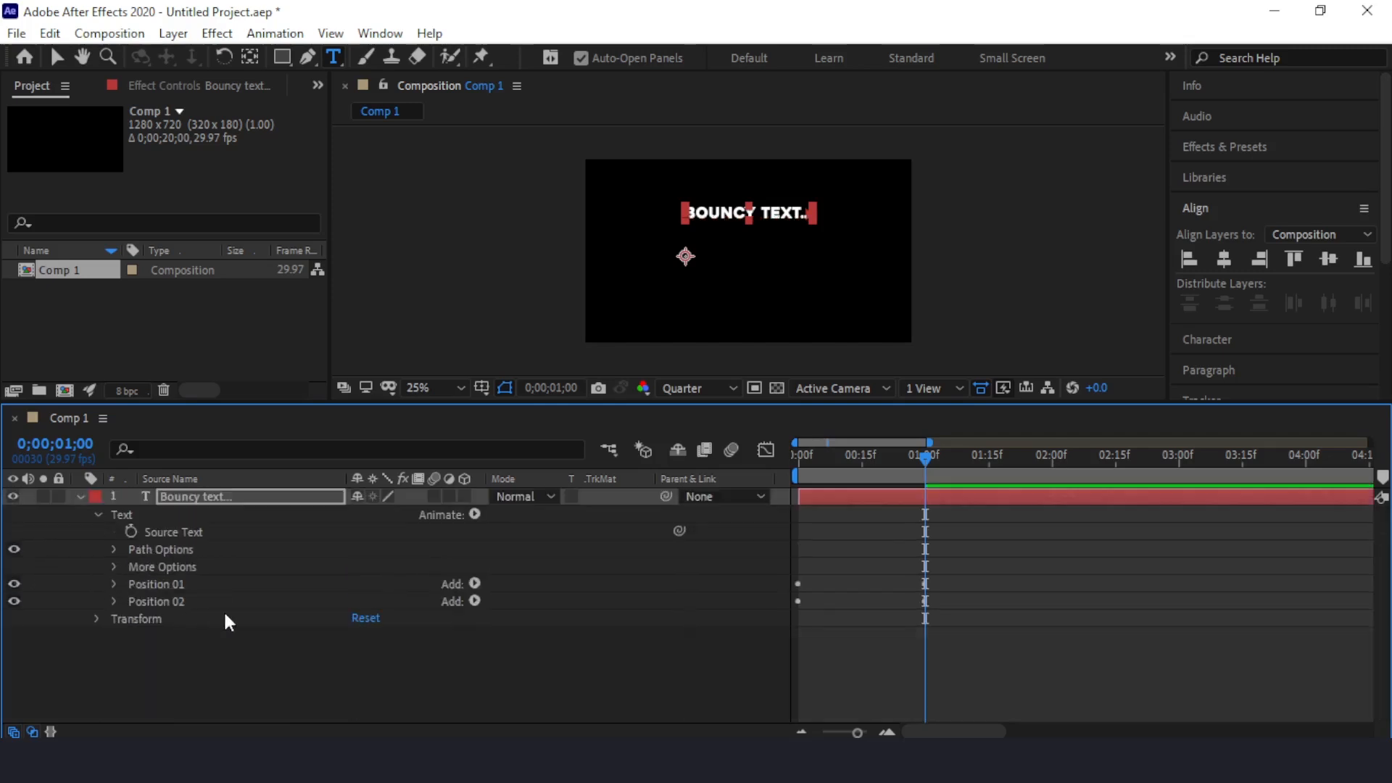
pyautogui.click(140, 601)
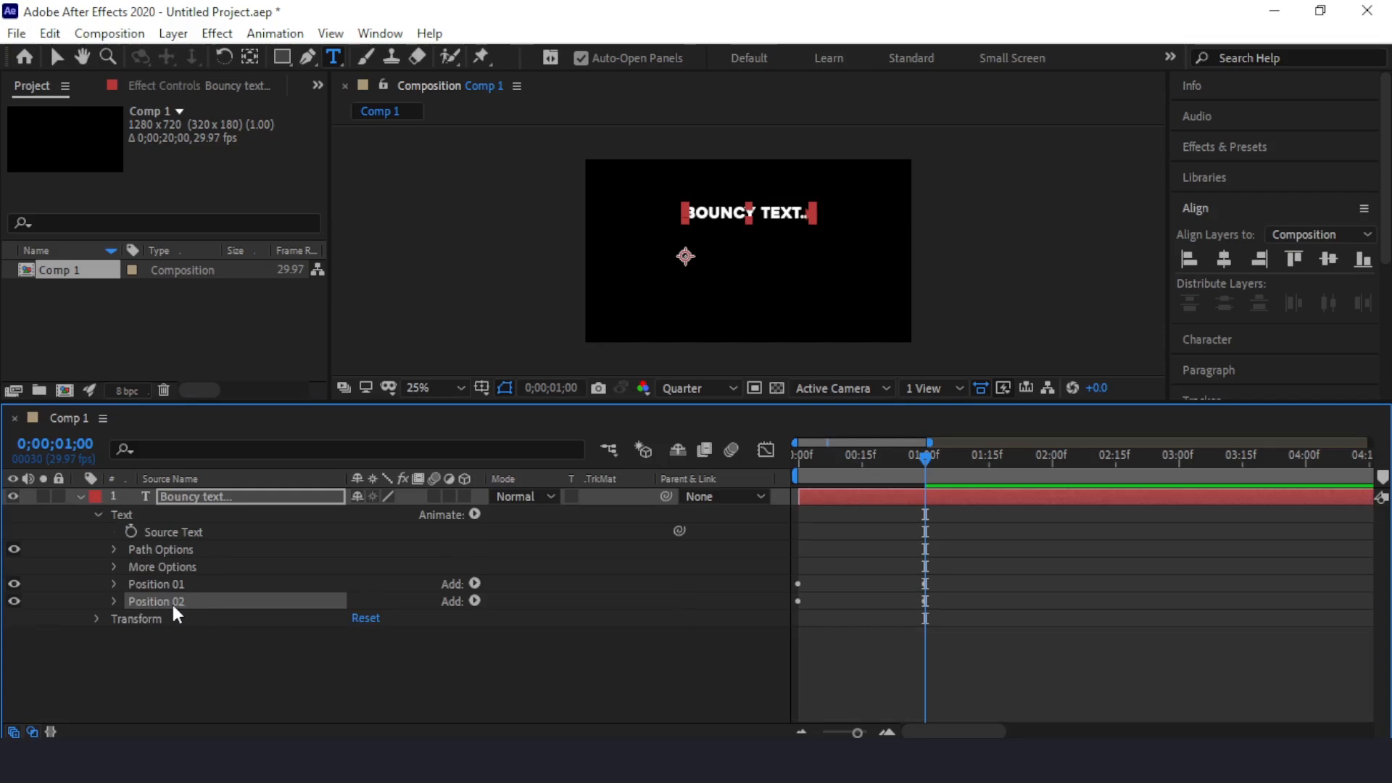
pyautogui.hotkey('ctrl', 'd')
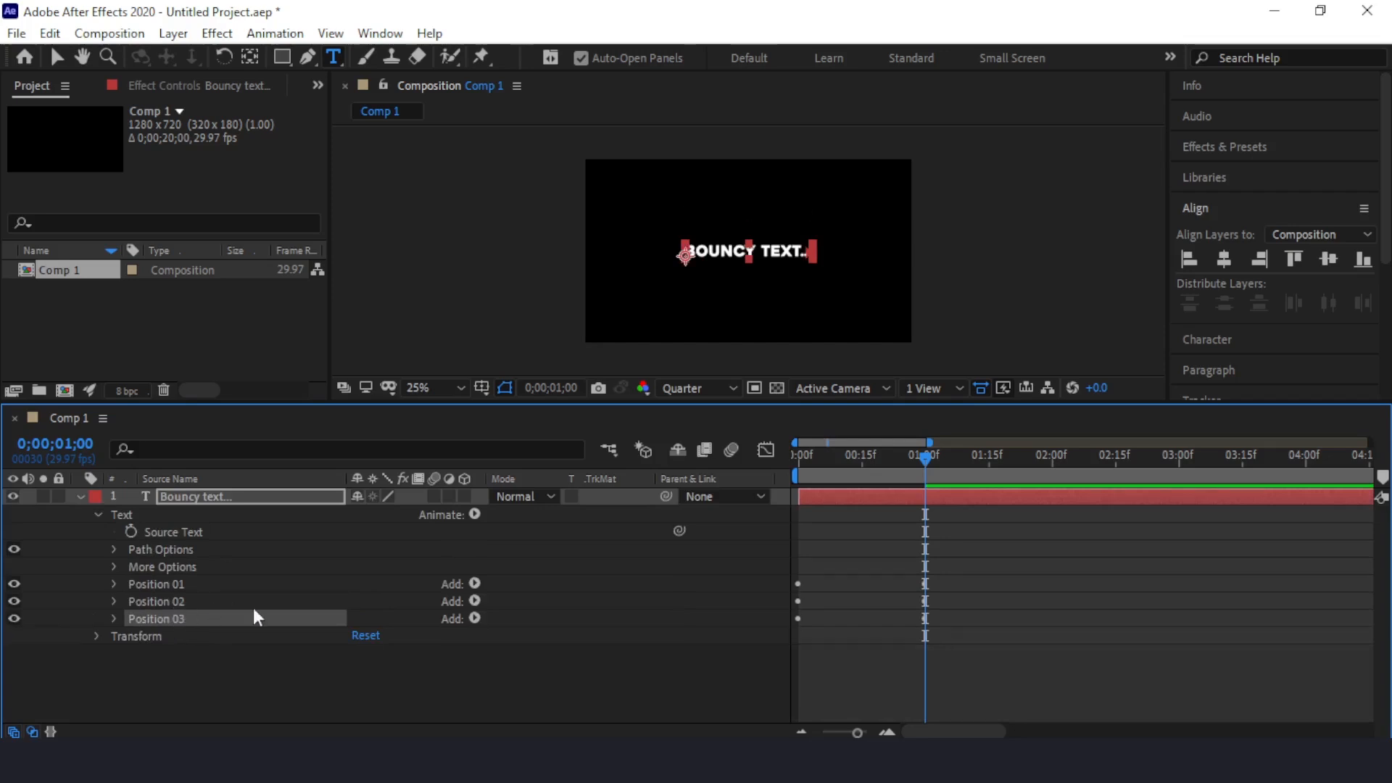
pyautogui.click(114, 618)
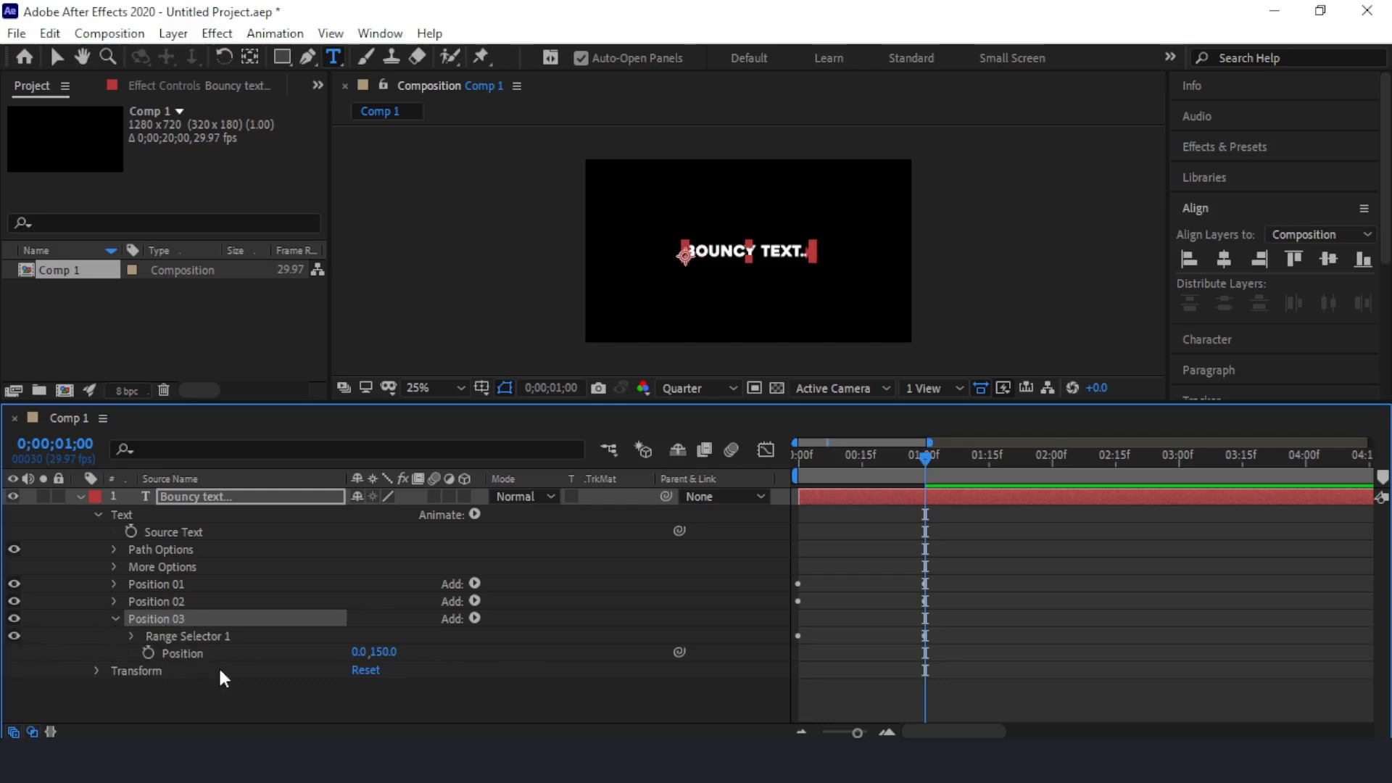
pyautogui.click(380, 653)
pyautogui.write('-40')
pyautogui.press('Return')
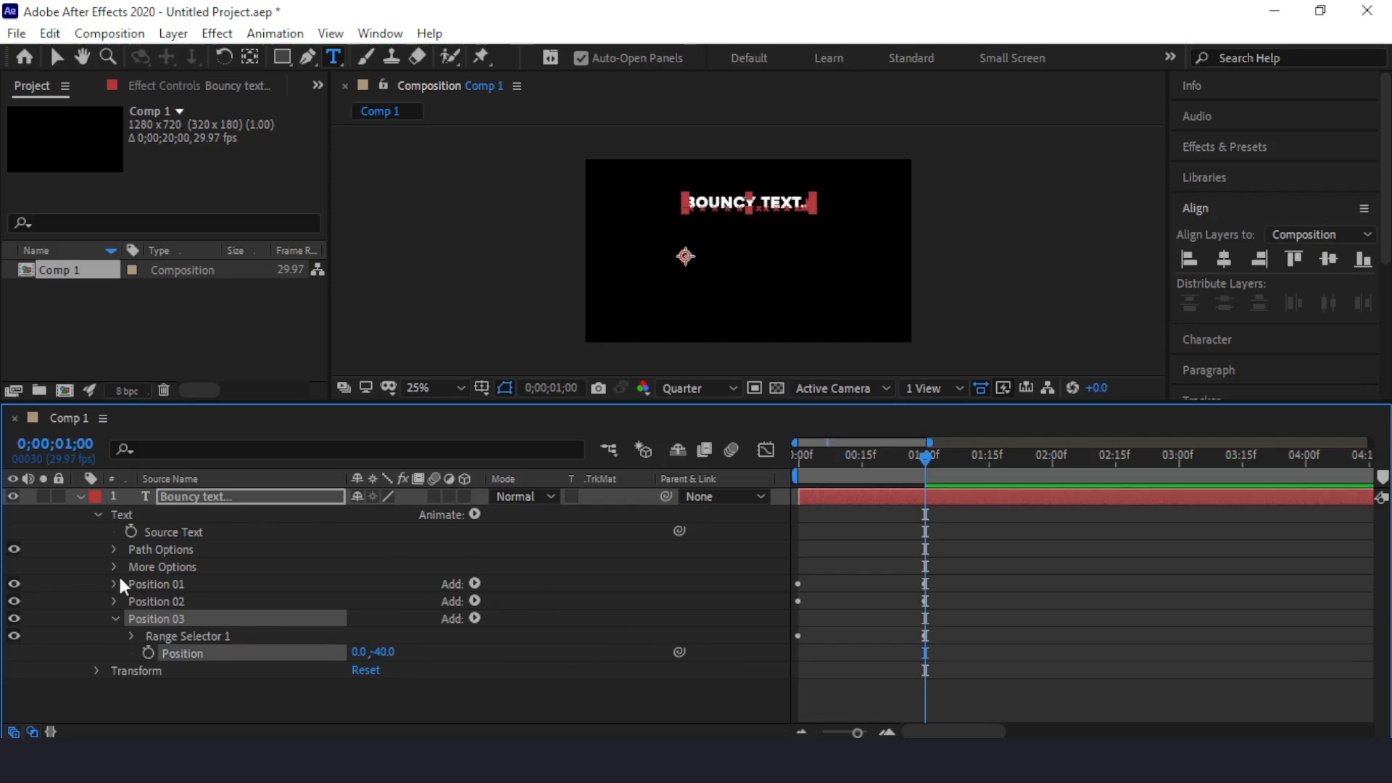
# Step: Examine the range selector and its advanced settings in the Position 03 animator
pyautogui.click(132, 636)
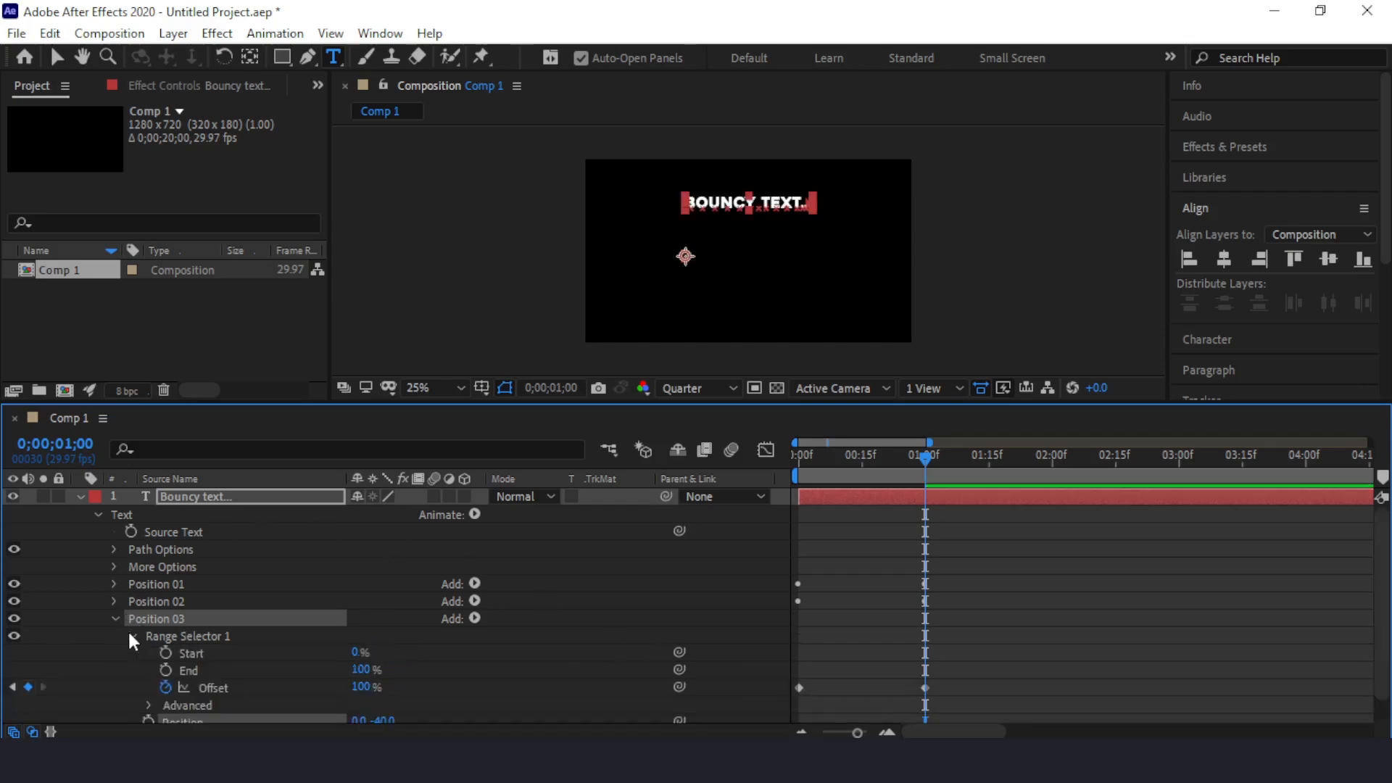
pyautogui.scroll(-1, 195, 677)
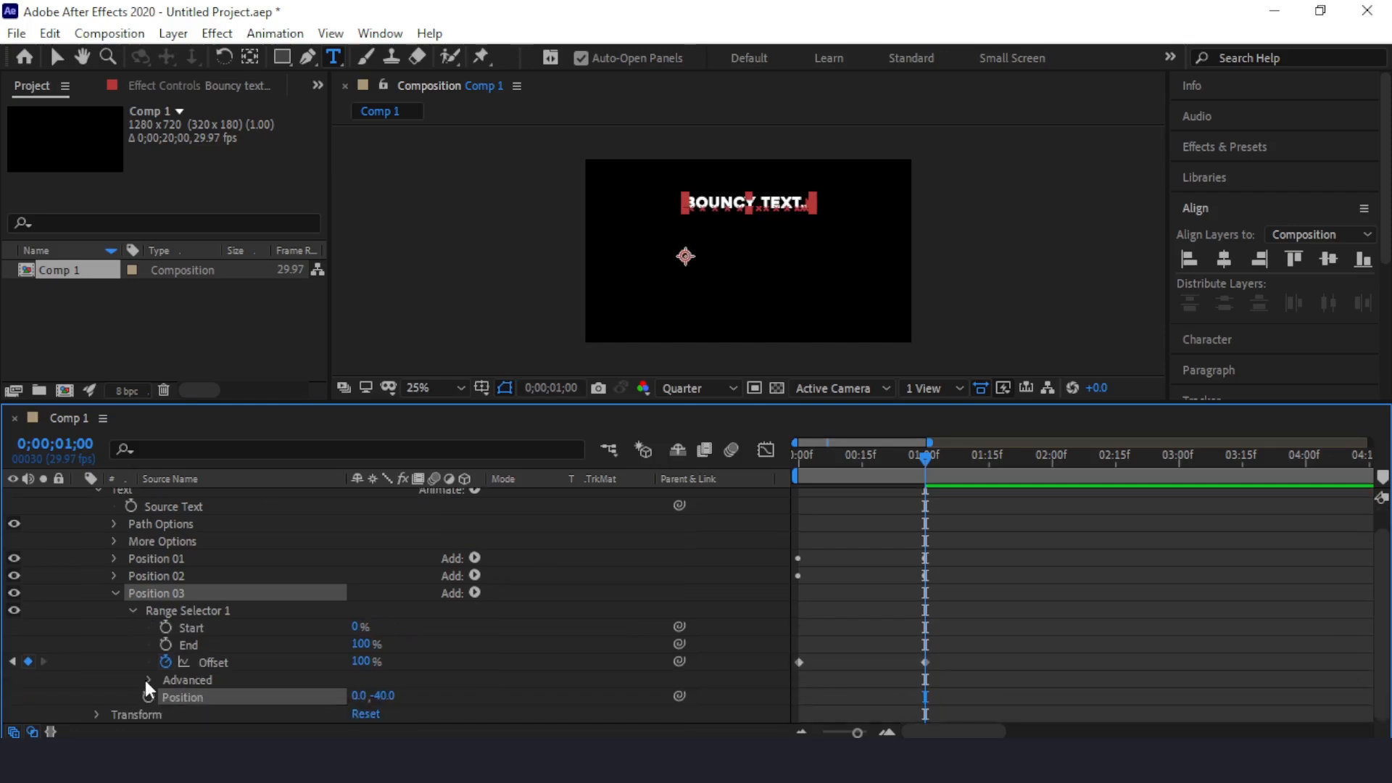
pyautogui.click(147, 680)
pyautogui.scroll(-5, 159, 677)
pyautogui.scroll(7, 236, 642)
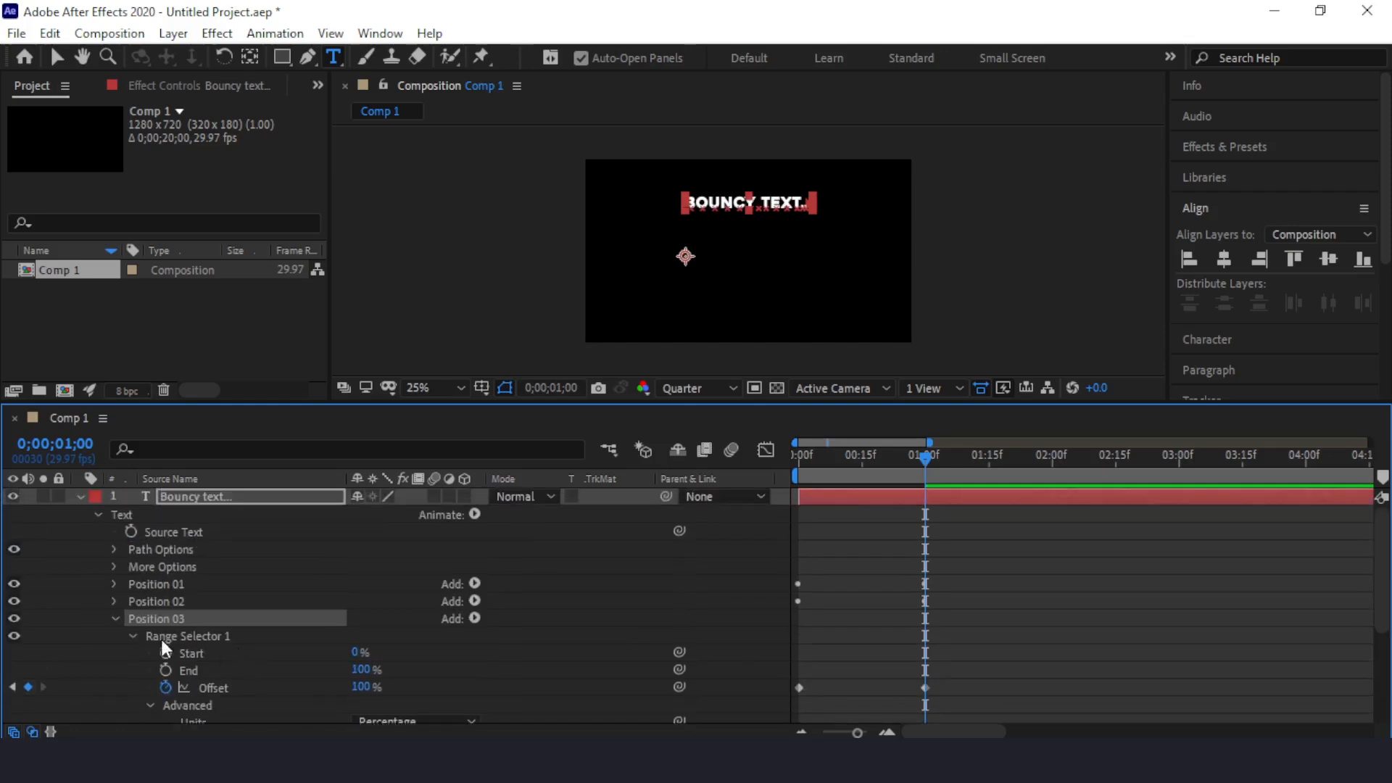
pyautogui.click(114, 619)
# Step: Return to the first frame and reveal only the keyframed properties of the text layer
pyautogui.moveTo(925, 456); pyautogui.dragTo(788, 458)
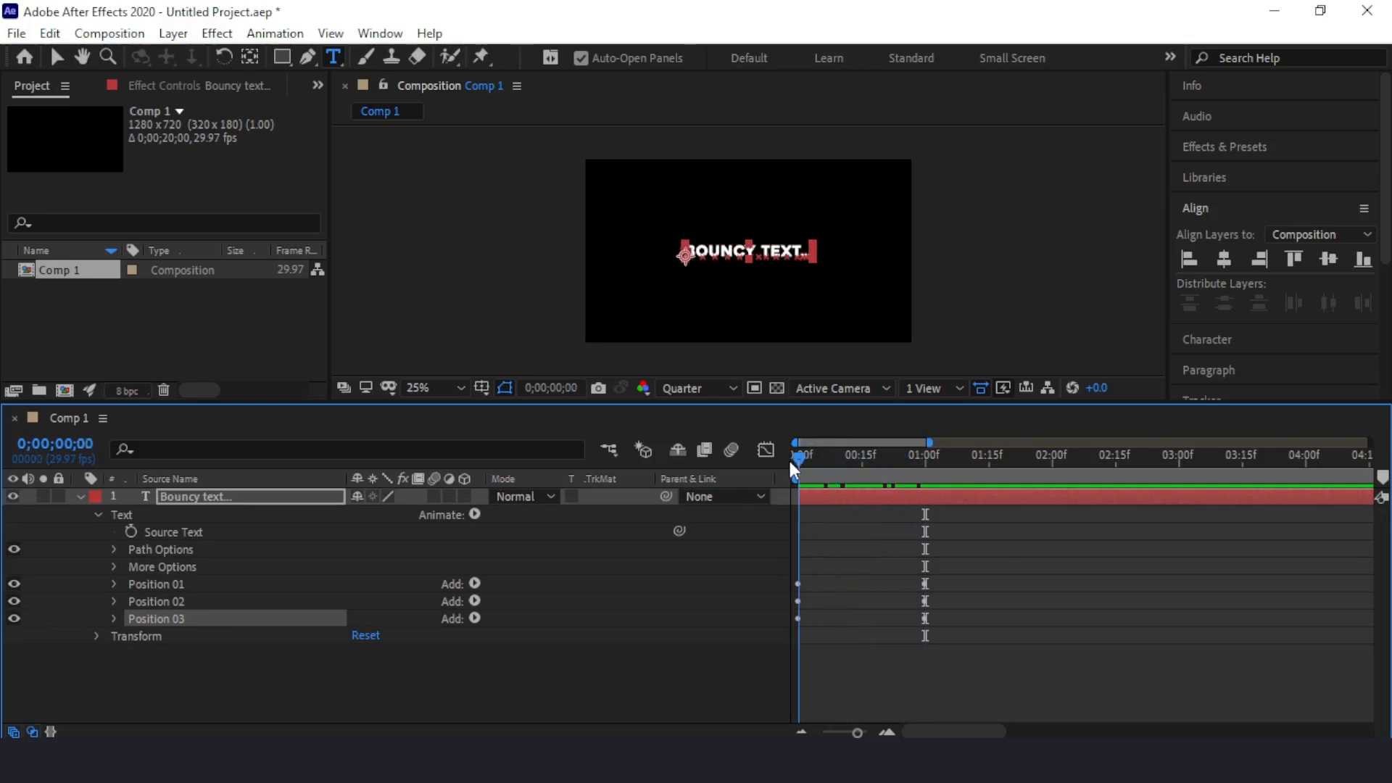
pyautogui.click(187, 497)
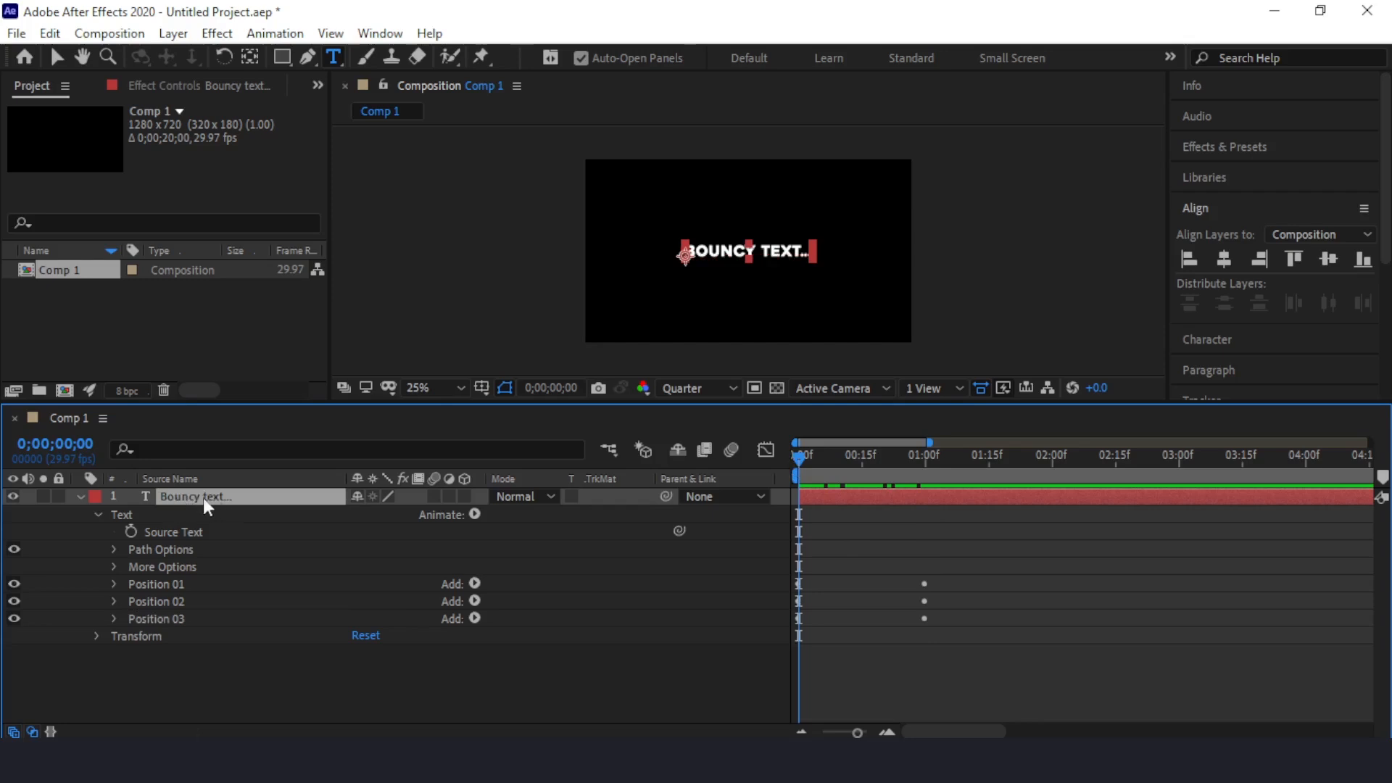
pyautogui.press('u')
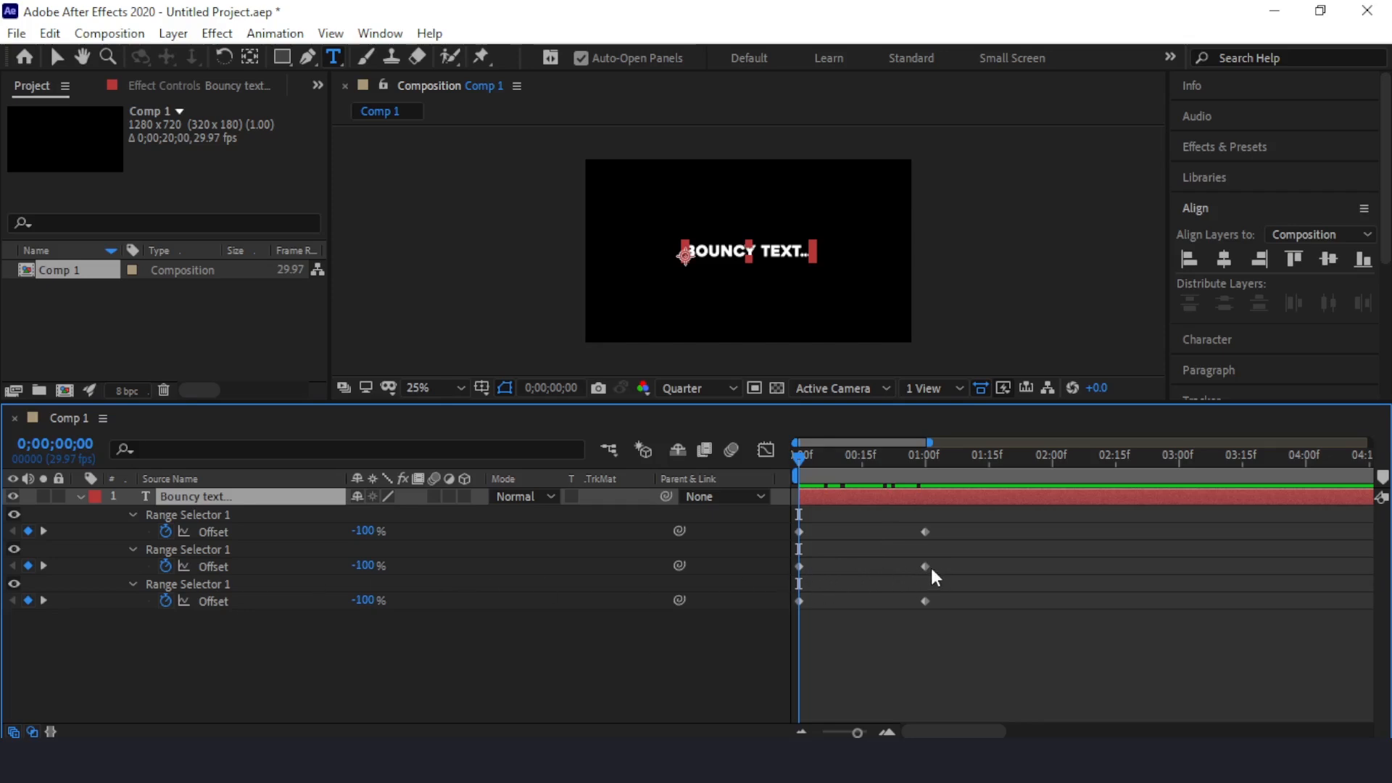
# Step: Shift both Offset keyframes of Position 02 so that they start at frame 5
pyautogui.moveTo(936, 558); pyautogui.dragTo(780, 569)
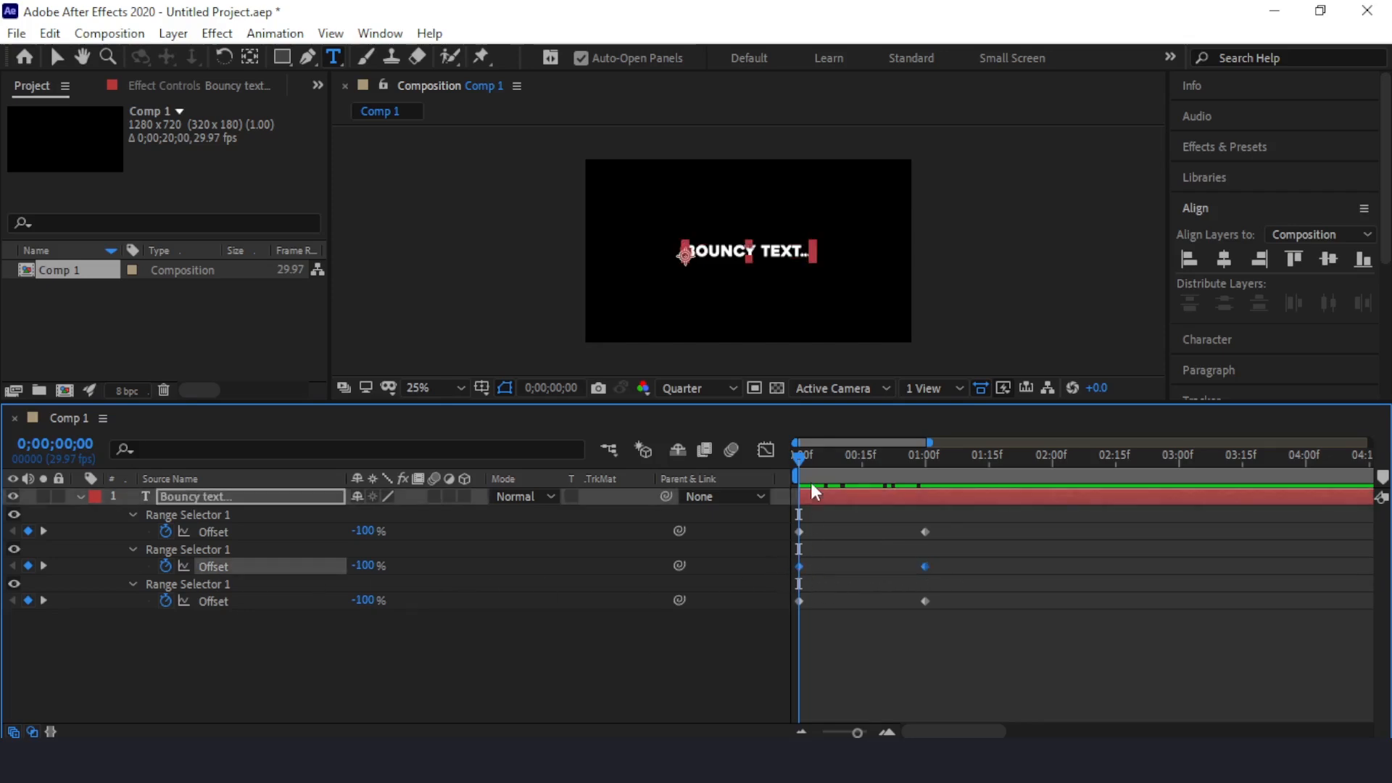
pyautogui.moveTo(798, 455)
pyautogui.mouseDown()
pyautogui.moveTo(833, 456)
pyautogui.moveTo(820, 457)
pyautogui.mouseUp()
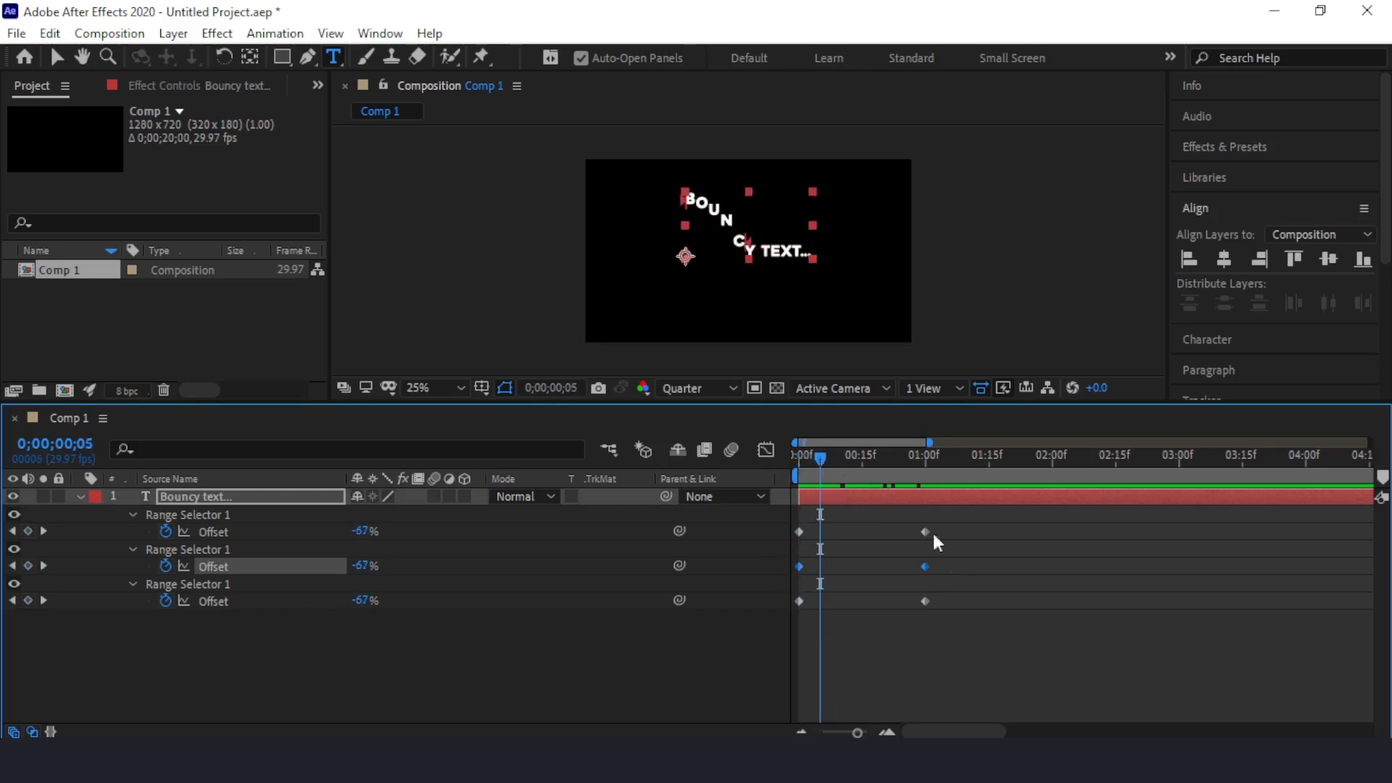
pyautogui.moveTo(799, 566); pyautogui.dragTo(819, 566)
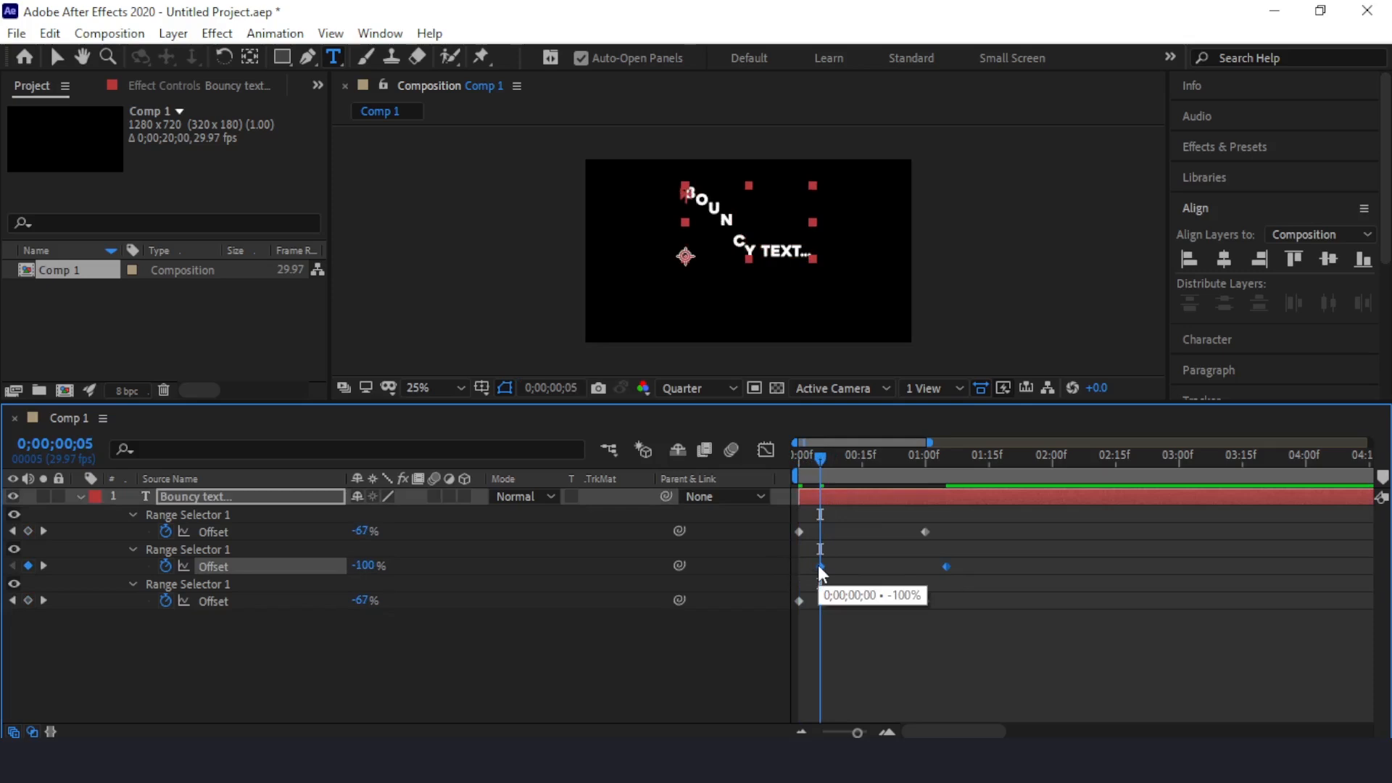
pyautogui.moveTo(978, 559); pyautogui.dragTo(797, 576)
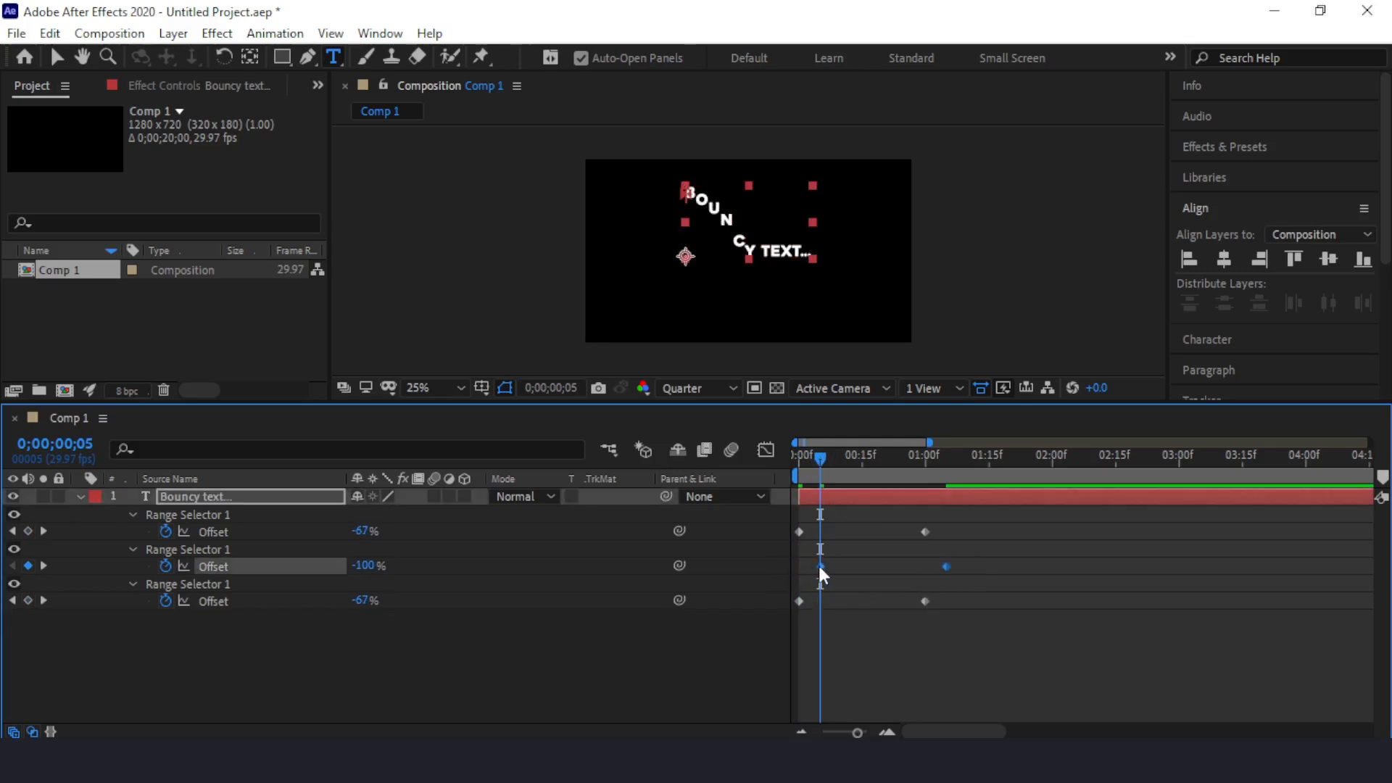
# Step: Shift both Offset keyframes of Position 03 so that they start at frame 8
pyautogui.moveTo(824, 455); pyautogui.dragTo(829, 461)
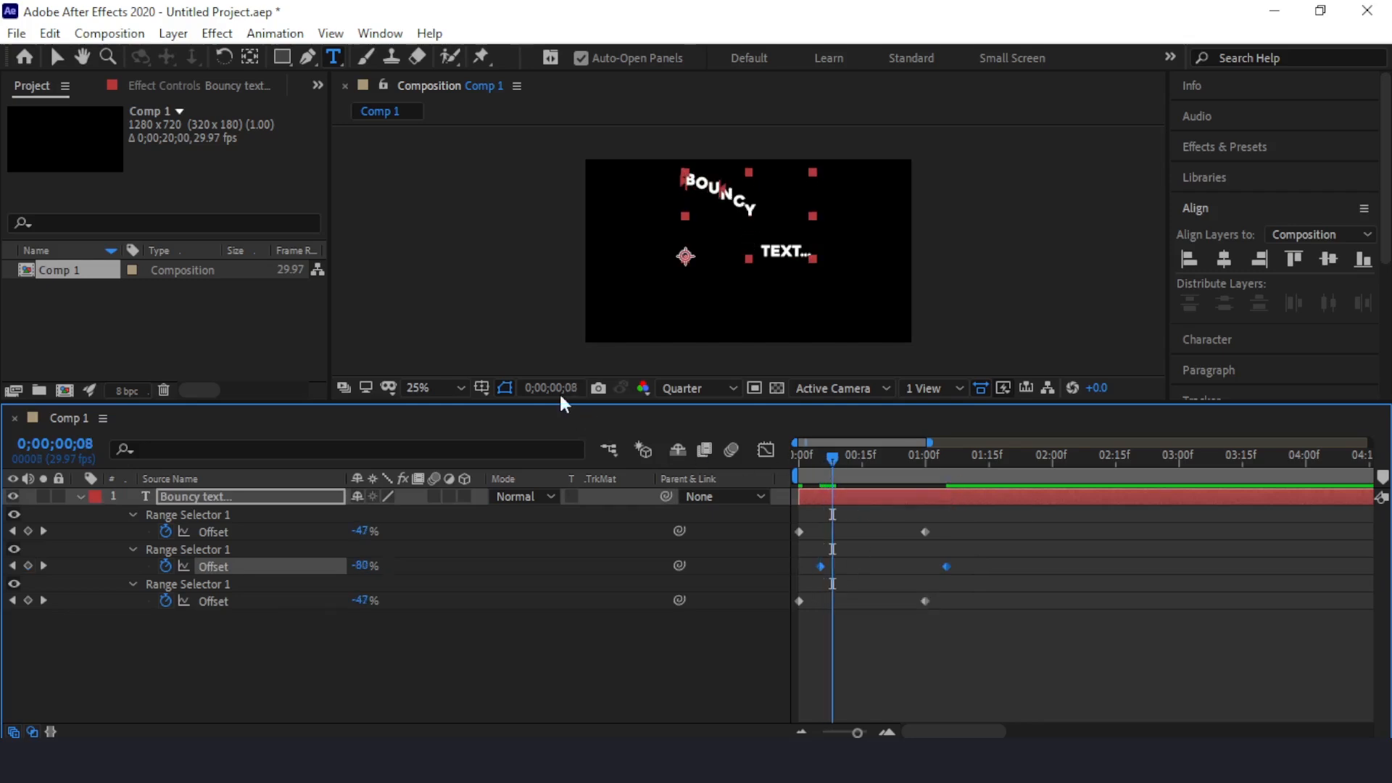
pyautogui.moveTo(950, 634); pyautogui.dragTo(834, 606)
# Step: Preview the staggered bounce from the first frame and return to the start
pyautogui.moveTo(841, 454); pyautogui.dragTo(789, 453)
pyautogui.press('space')
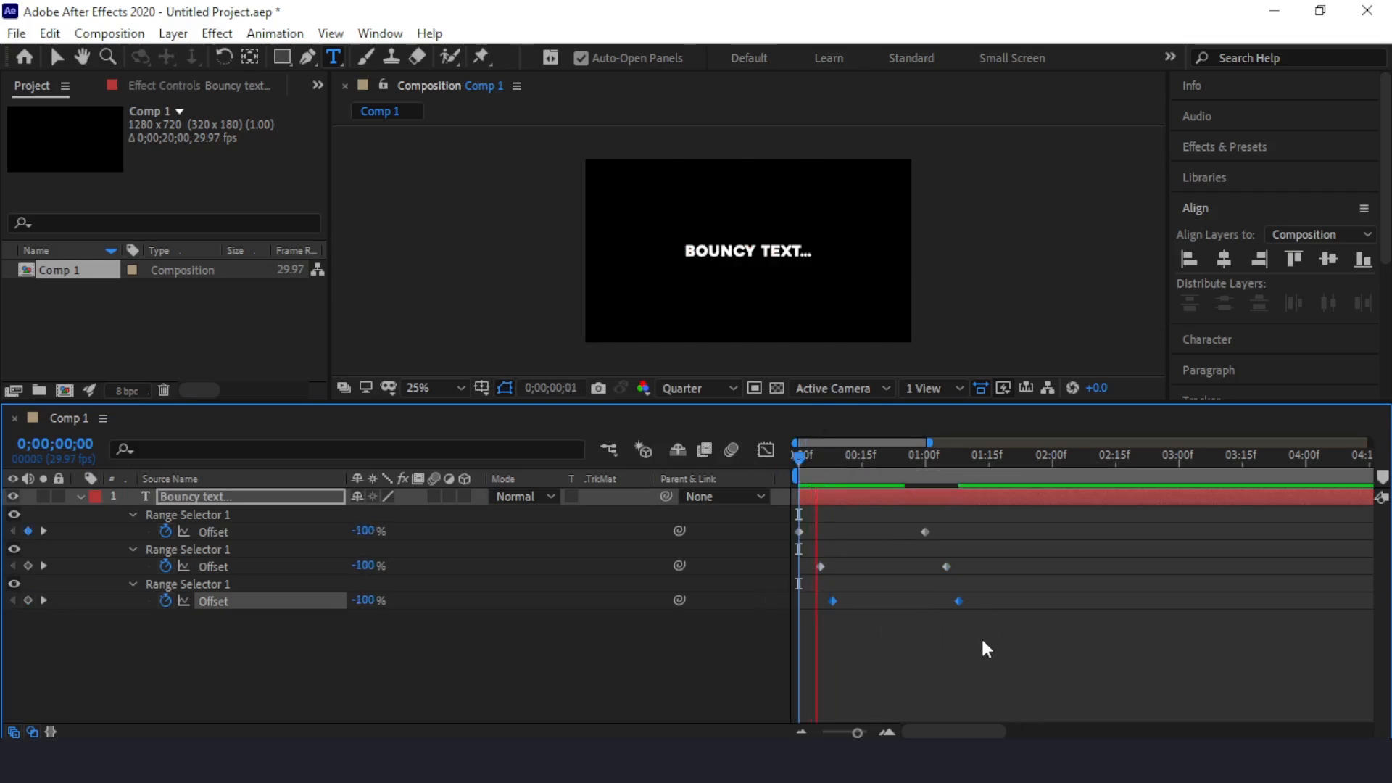
pyautogui.press('space')
pyautogui.moveTo(1033, 452); pyautogui.dragTo(725, 473)
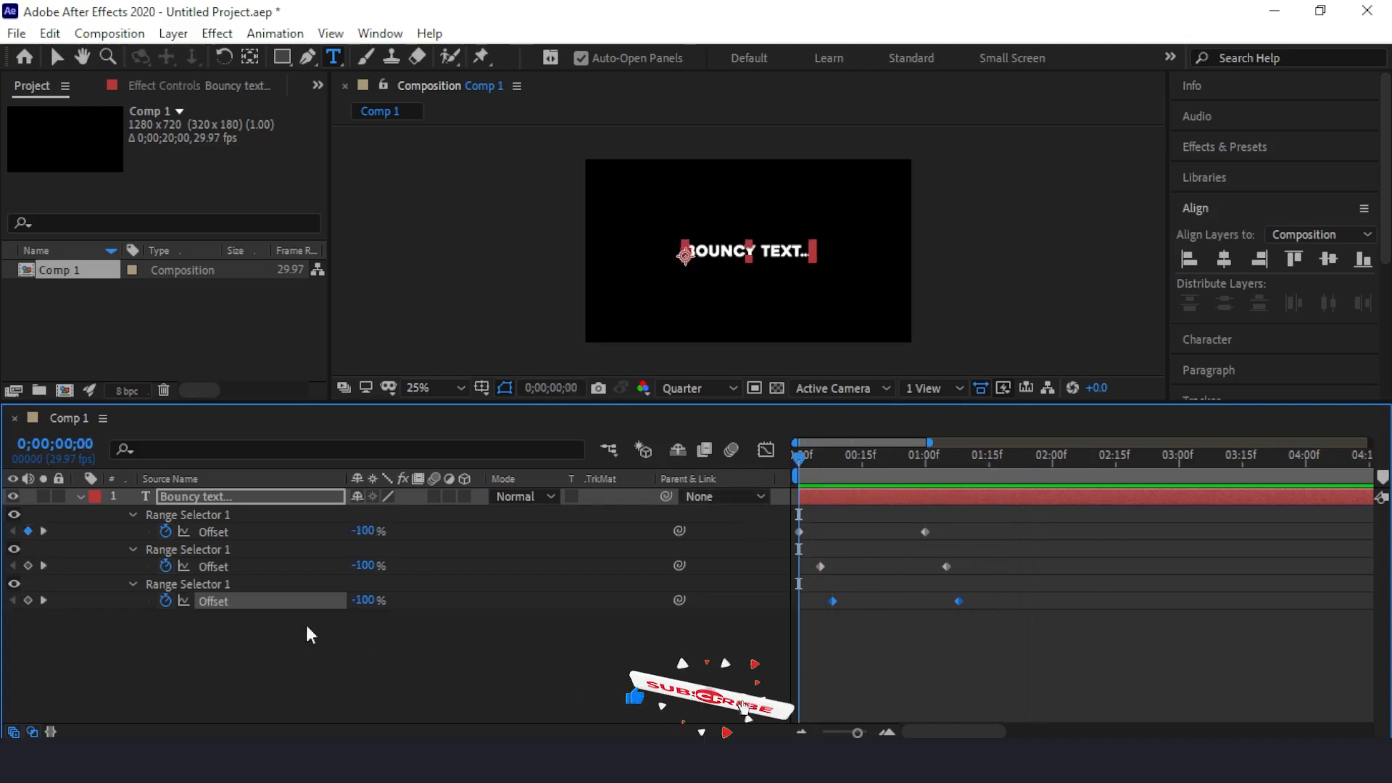
# Step: Enable motion blur for the text layer and the composition
pyautogui.click(207, 494)
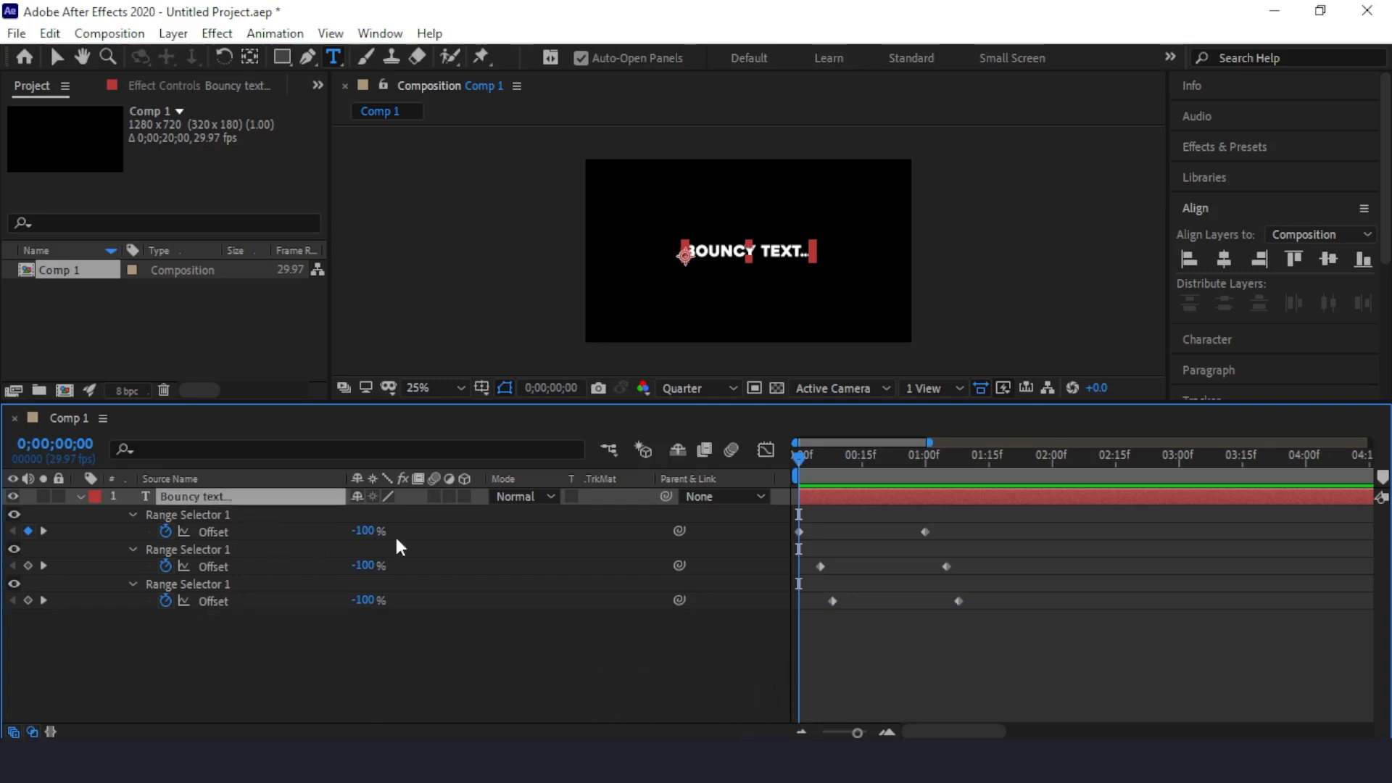
pyautogui.click(434, 496)
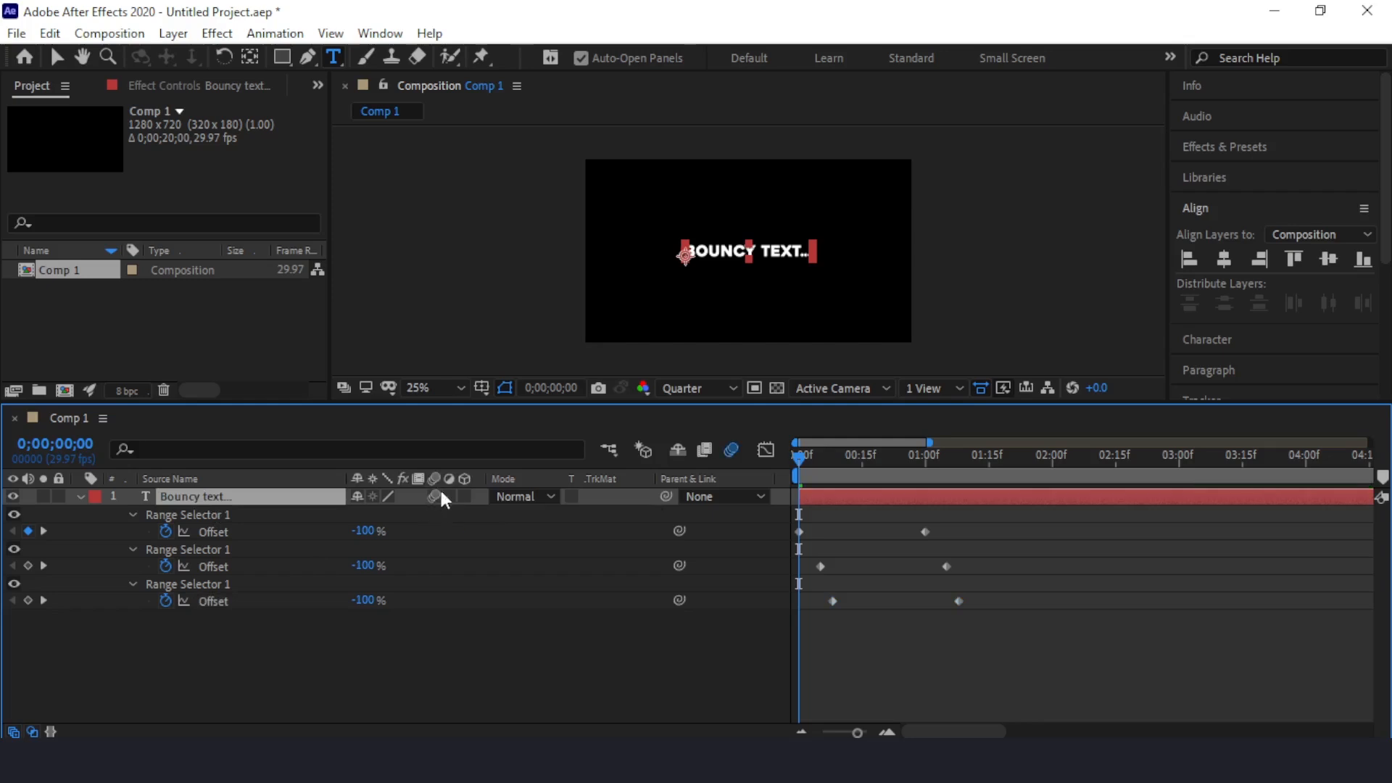
pyautogui.click(885, 593)
# Step: Play back the animation with motion blur from the start, repeating the preview once
pyautogui.press('space')
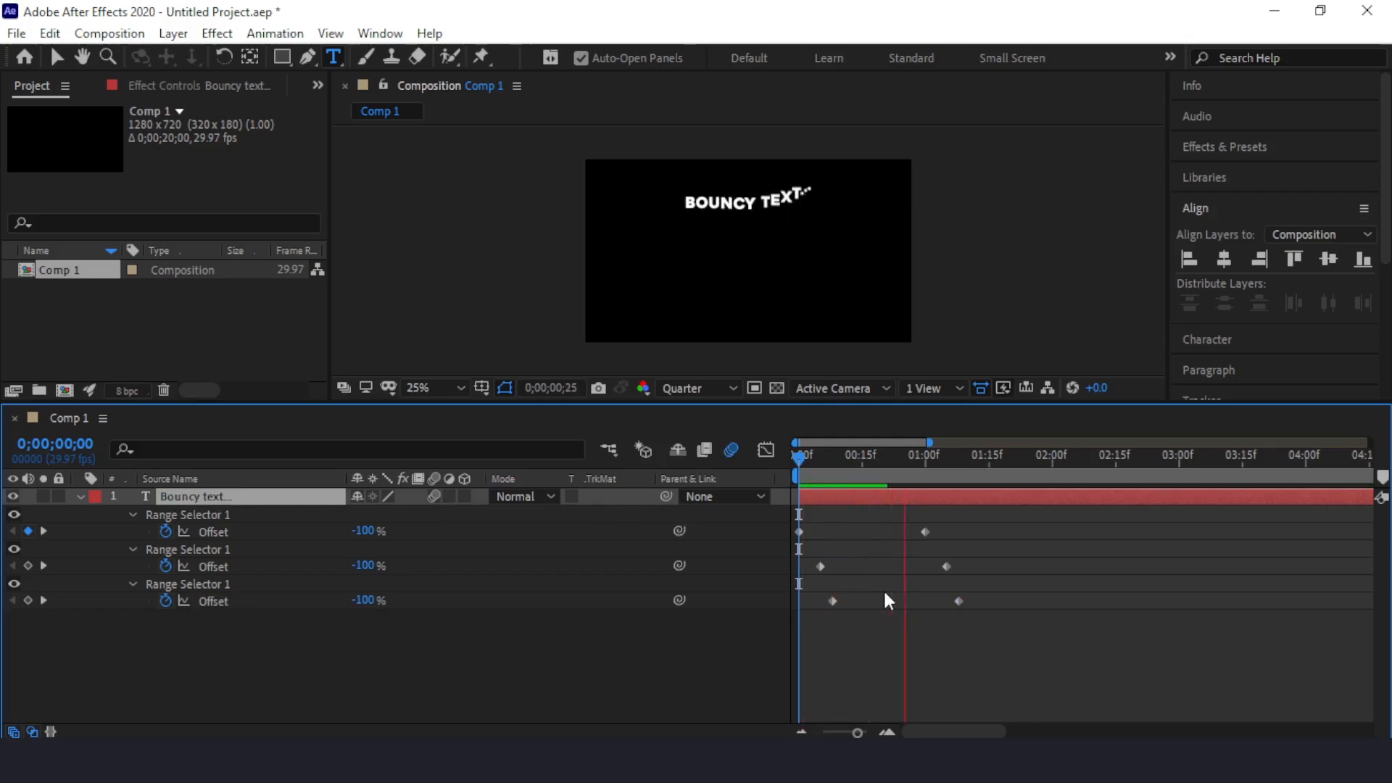
pyautogui.press('space')
pyautogui.moveTo(954, 461); pyautogui.dragTo(753, 489)
pyautogui.press('space')
pyautogui.press('space')
pyautogui.moveTo(872, 465); pyautogui.dragTo(747, 476)
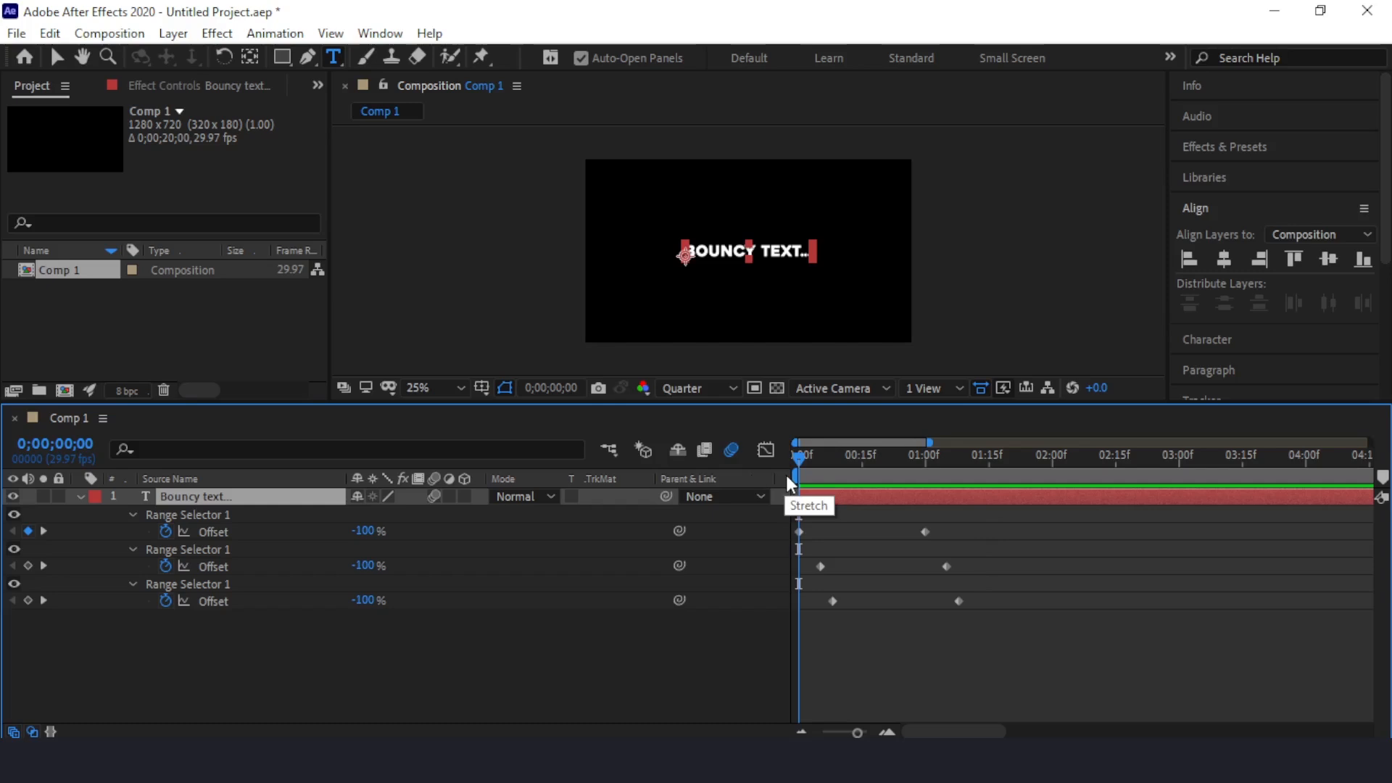
# Step: Expand the text layer's properties and add an Opacity text animator
pyautogui.click(81, 495)
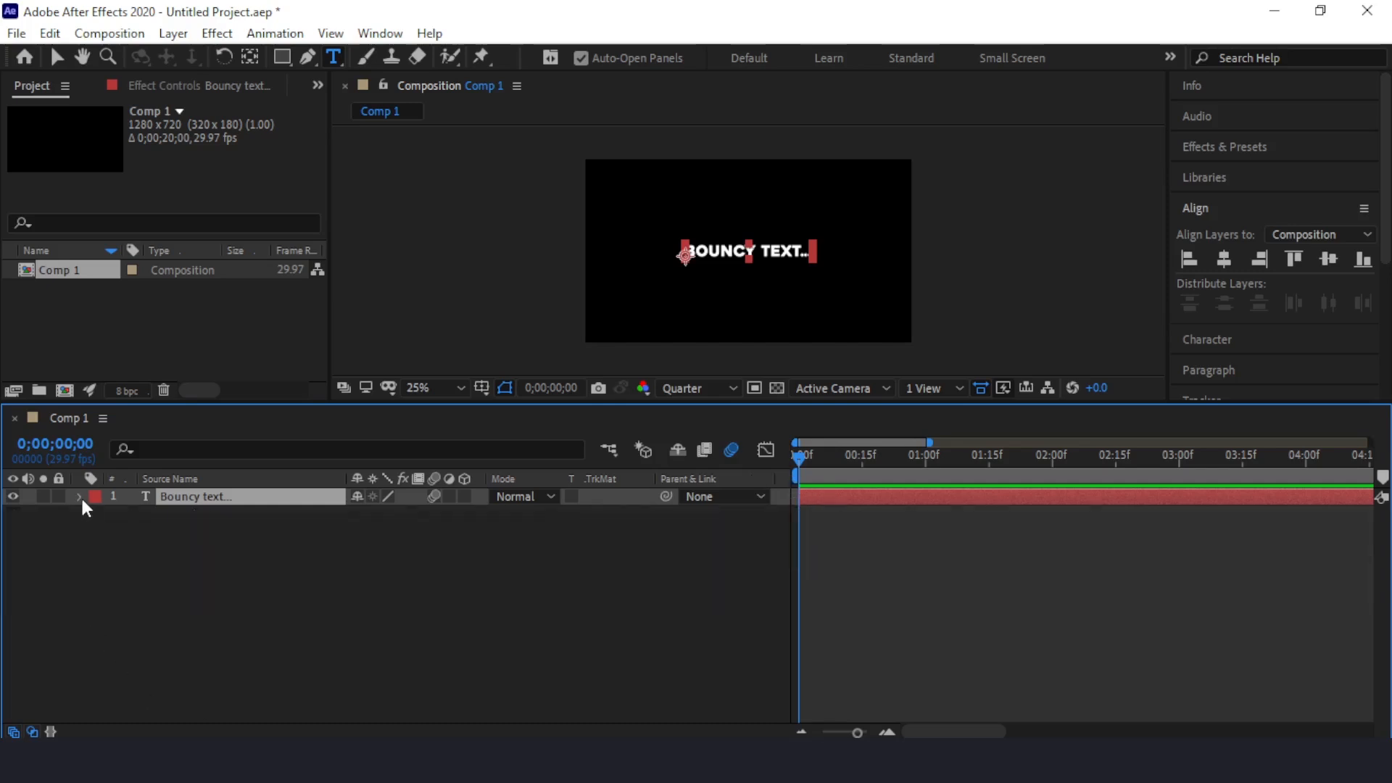
pyautogui.click(81, 494)
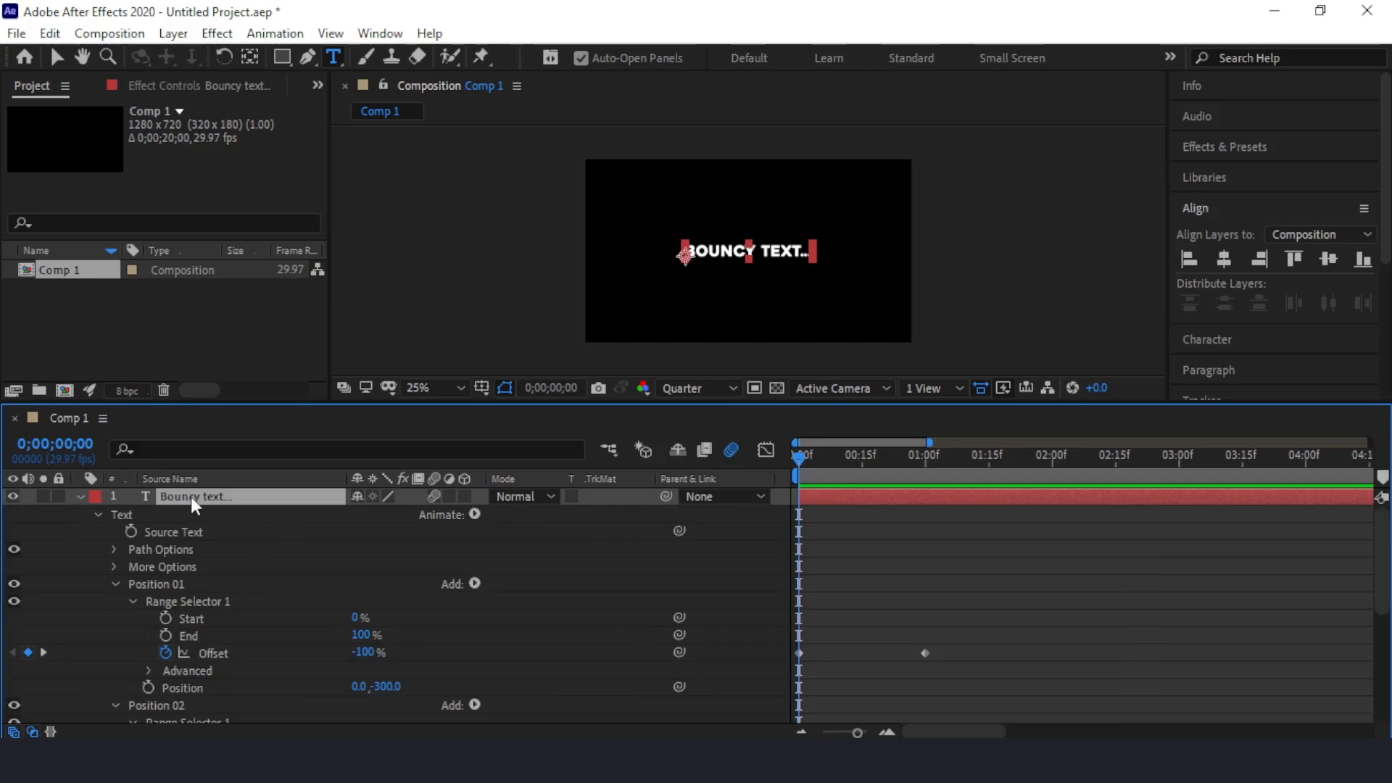
pyautogui.click(475, 514)
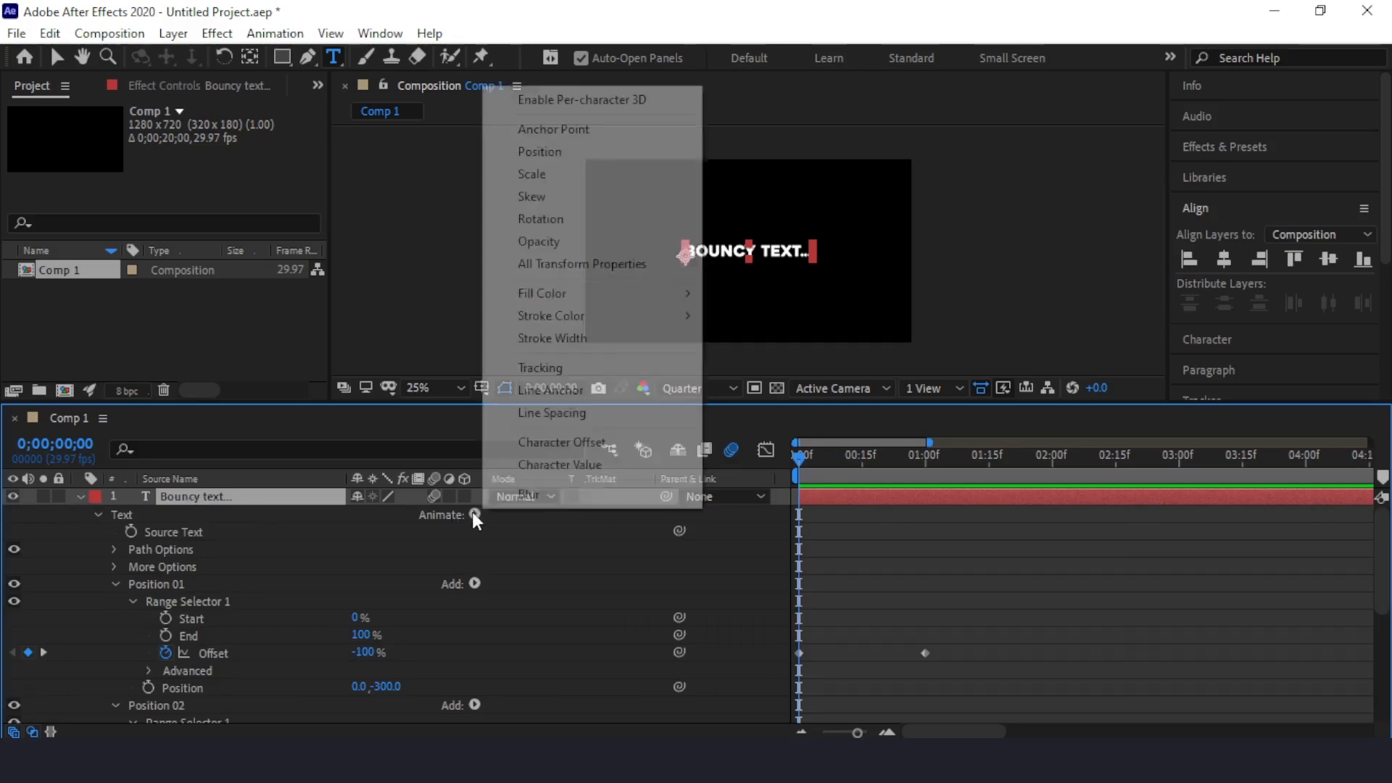
pyautogui.click(641, 253)
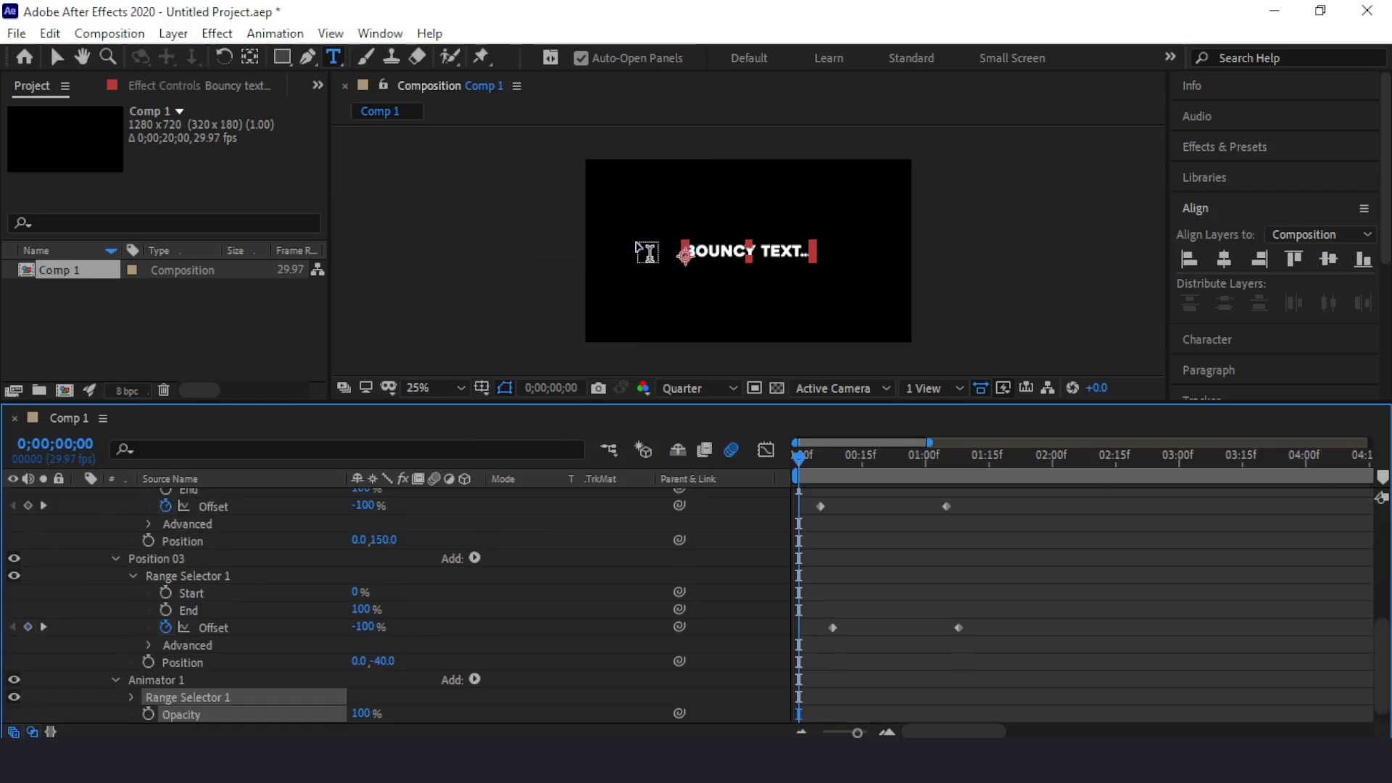
# Step: Rename the new animator as Opacity
pyautogui.click(147, 681)
pyautogui.rightClick(148, 681)
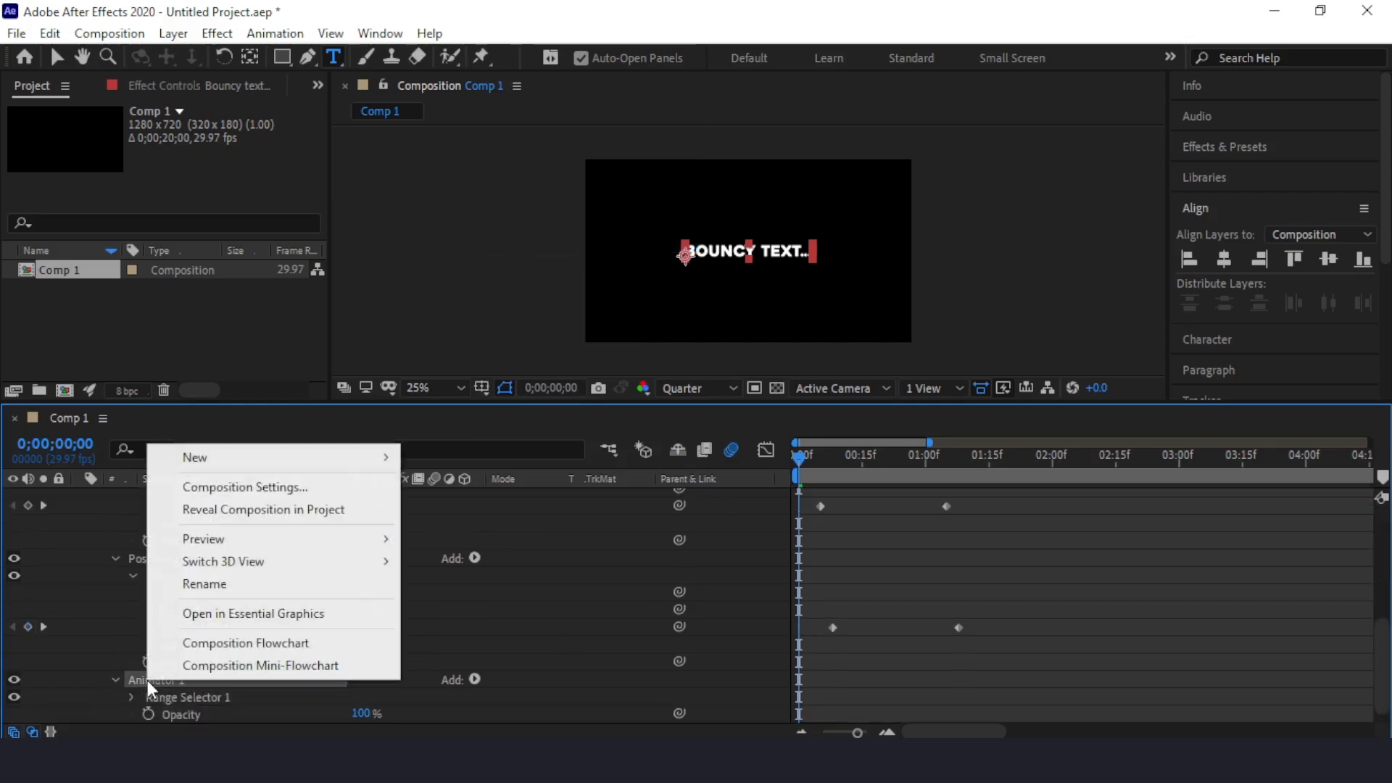
pyautogui.click(297, 583)
pyautogui.write('Opacity')
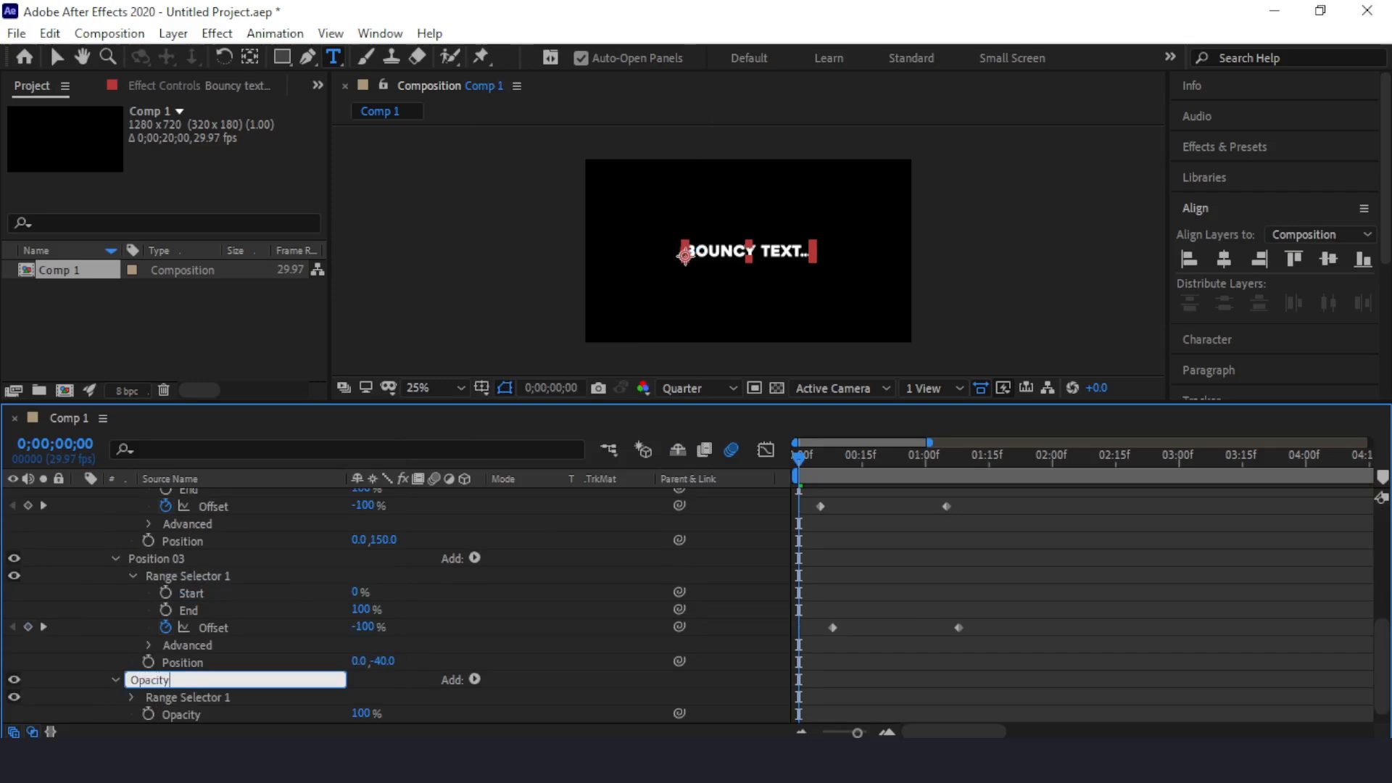
pyautogui.press('Return')
# Step: Keyframe the Opacity animator's opacity at 0% on the first frame and 100% at frame 15
pyautogui.scroll(-1, 289, 615)
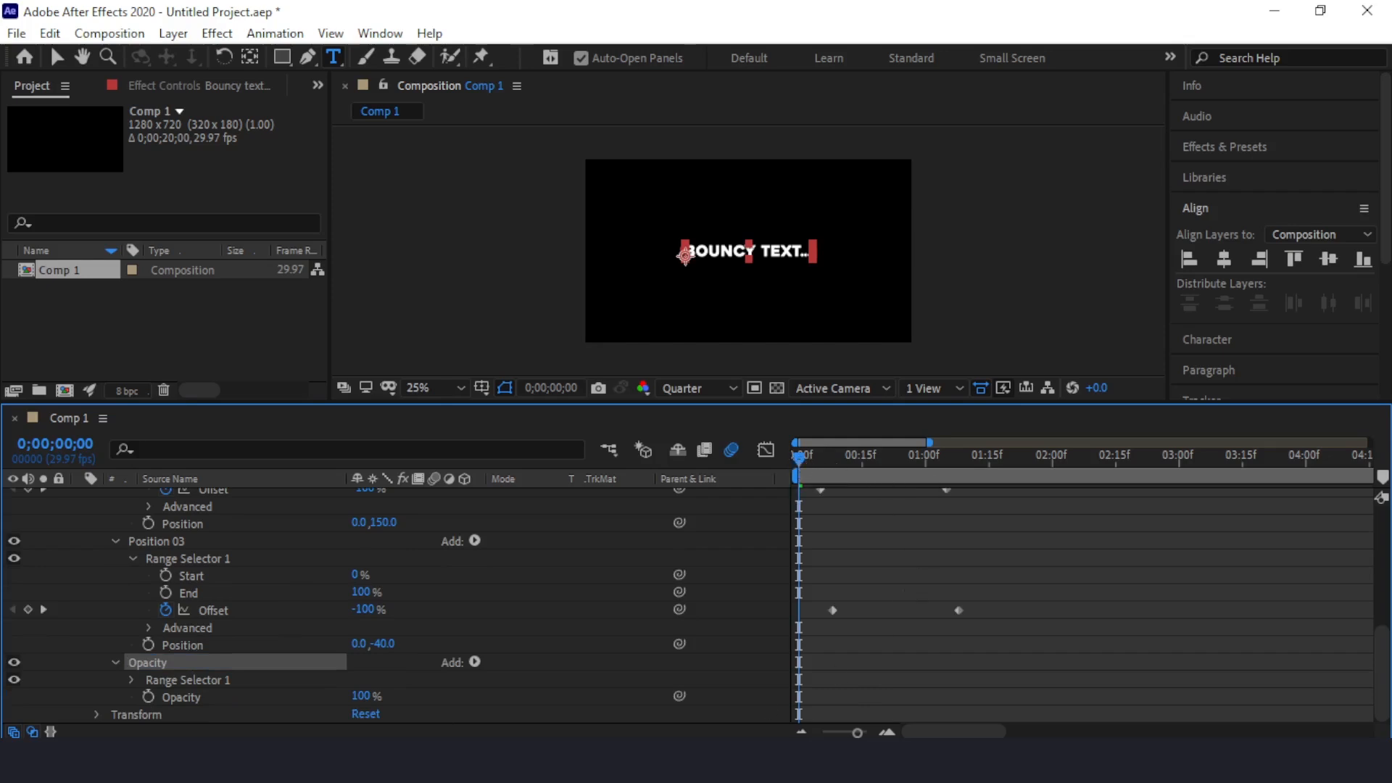
pyautogui.click(148, 696)
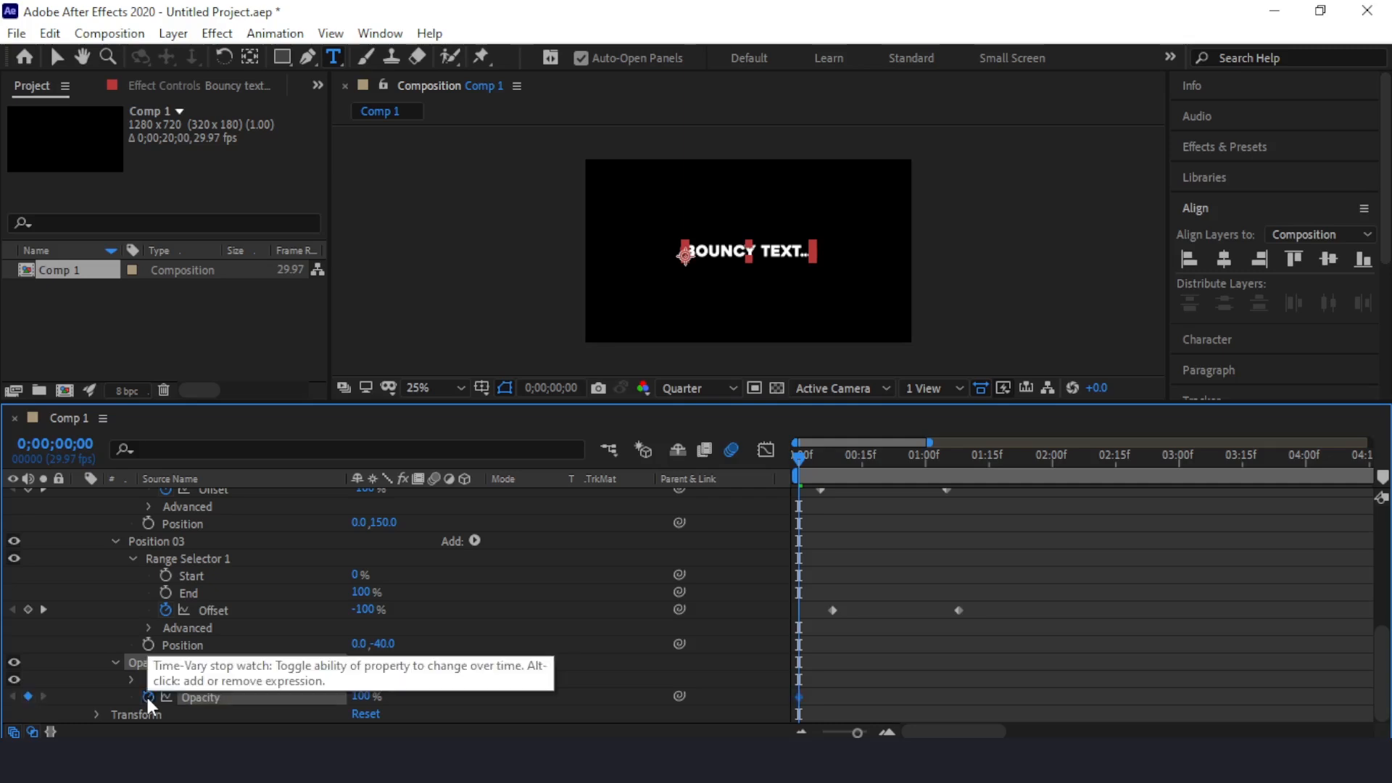
pyautogui.moveTo(362, 697); pyautogui.dragTo(171, 698)
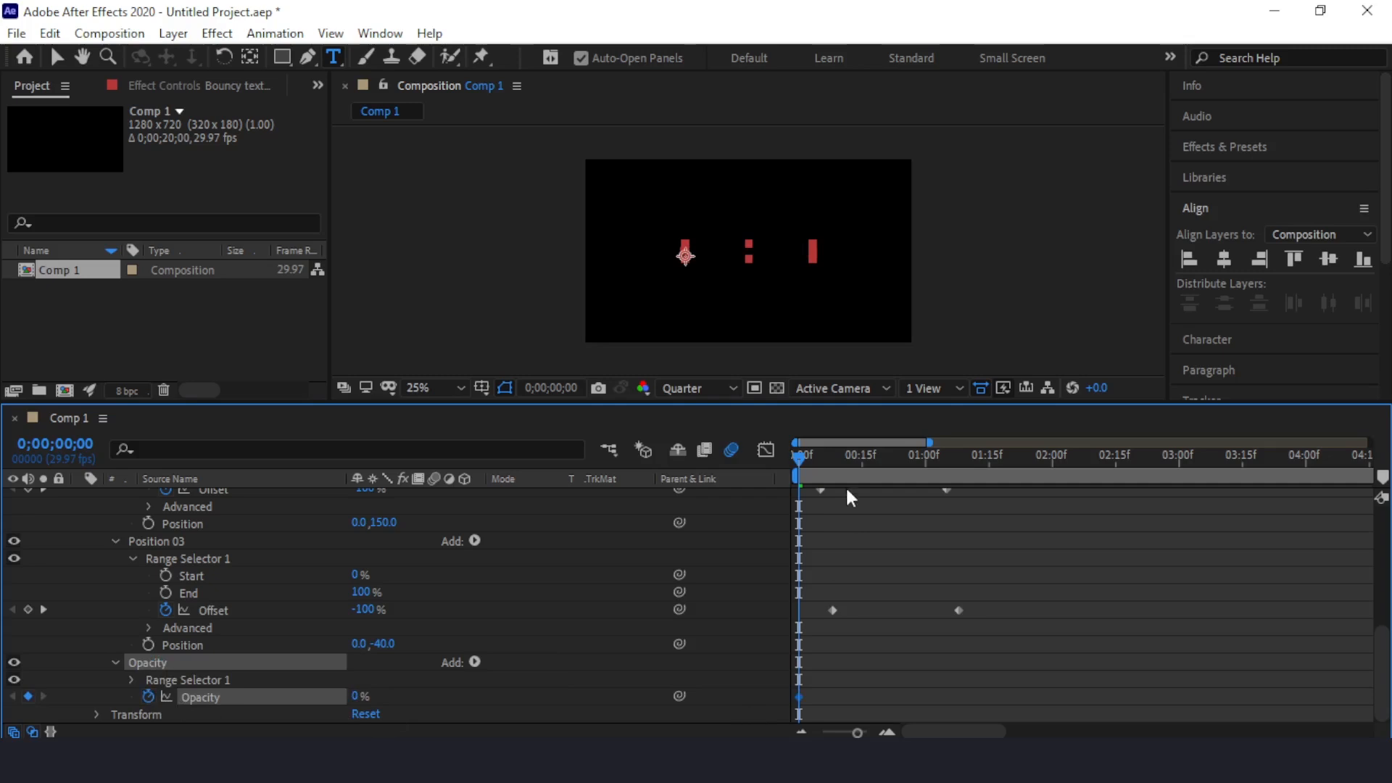
pyautogui.moveTo(806, 451); pyautogui.dragTo(860, 454)
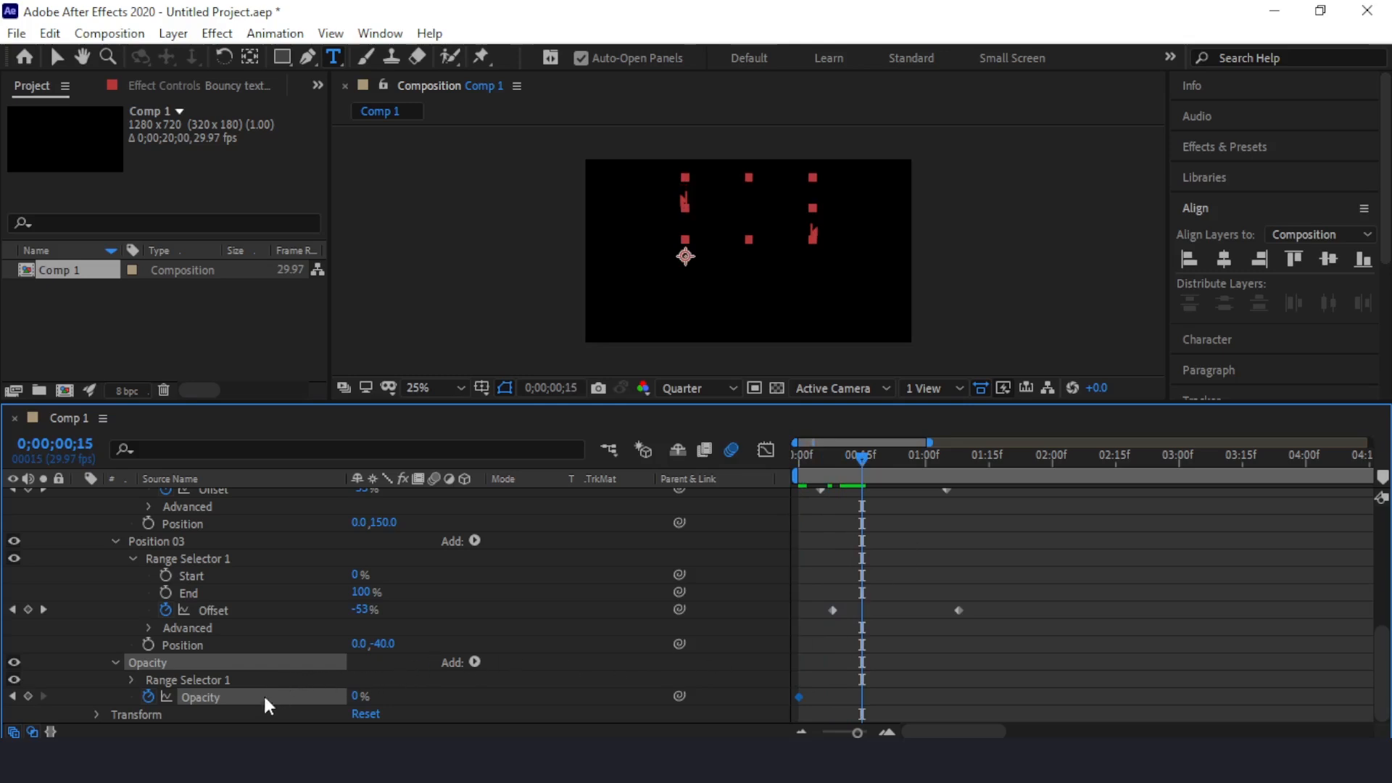
pyautogui.moveTo(353, 702); pyautogui.dragTo(500, 709)
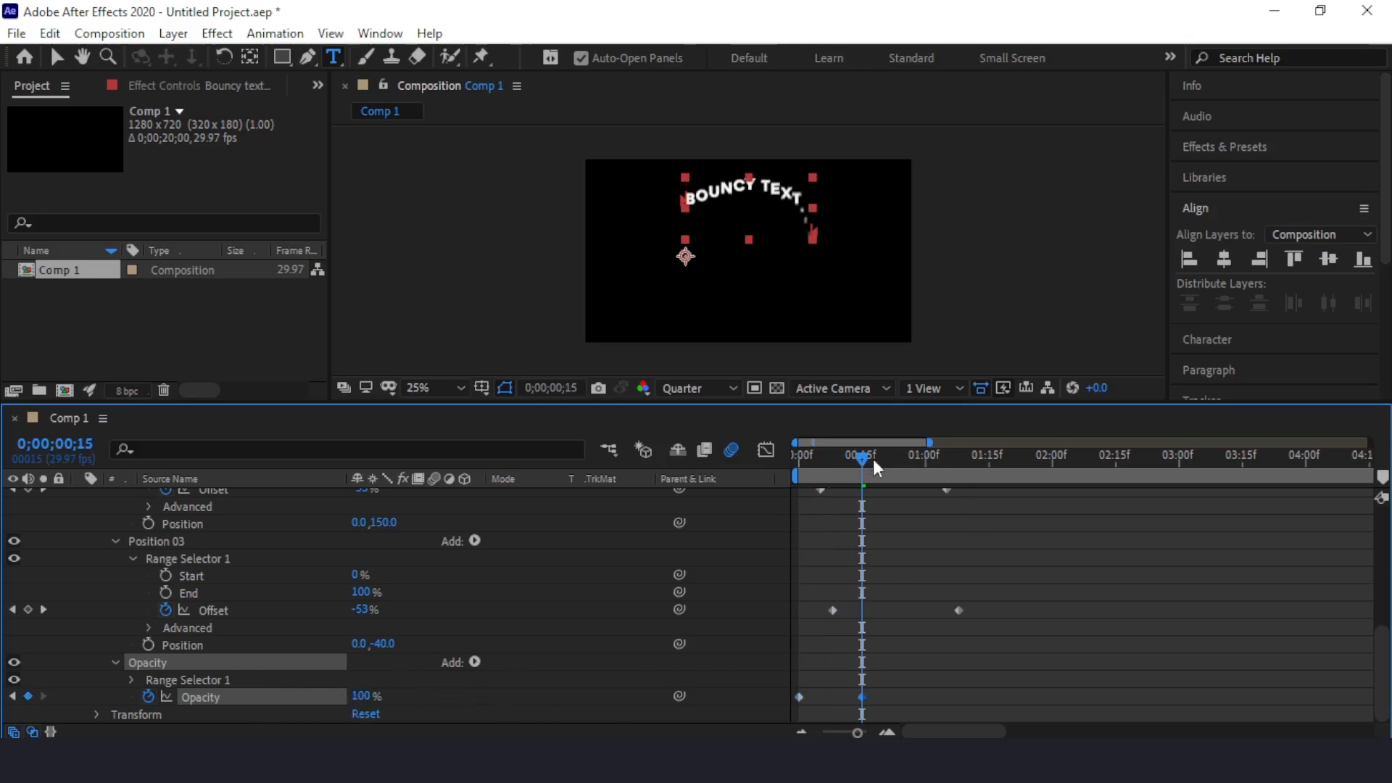
# Step: Scrub from the first frame to about frame 27 to check the opacity fade-in
pyautogui.moveTo(861, 458); pyautogui.dragTo(732, 463)
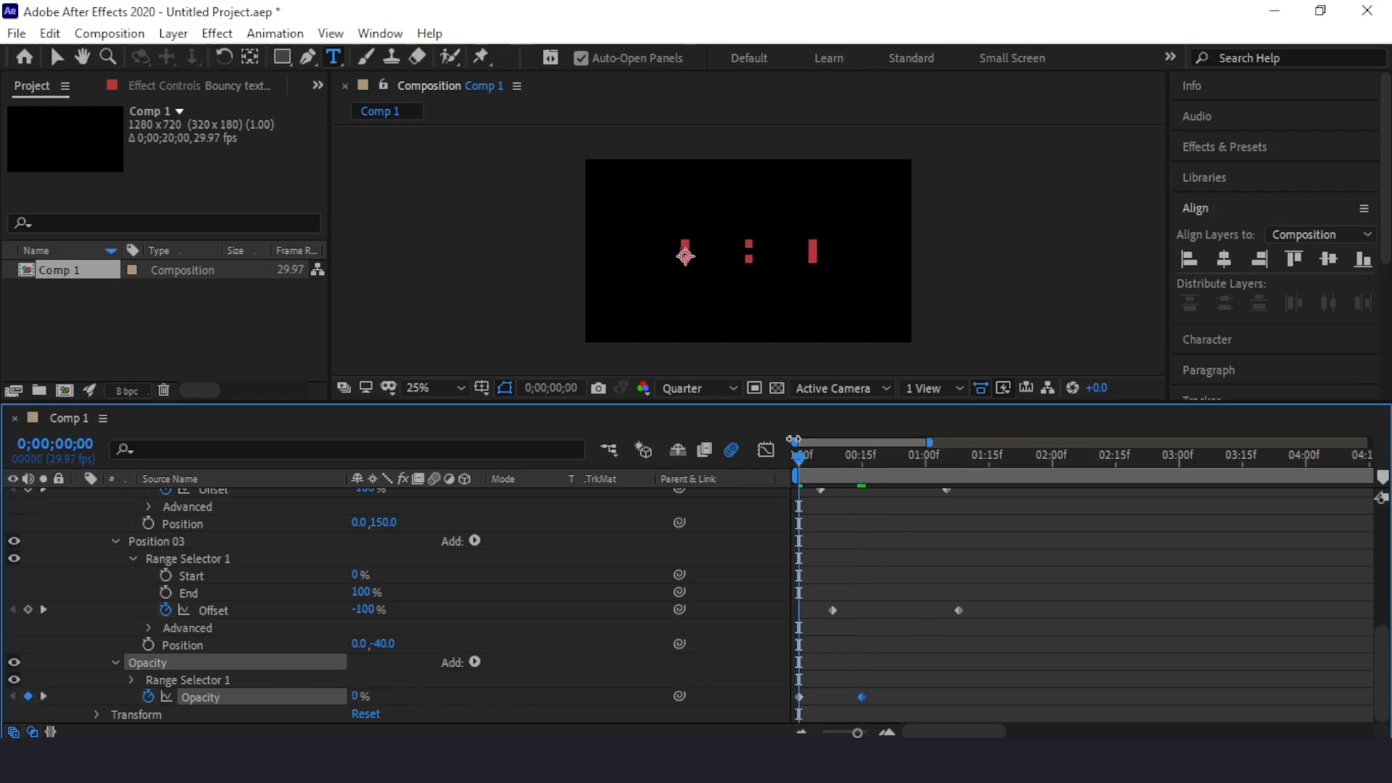
pyautogui.moveTo(798, 459); pyautogui.dragTo(914, 478)
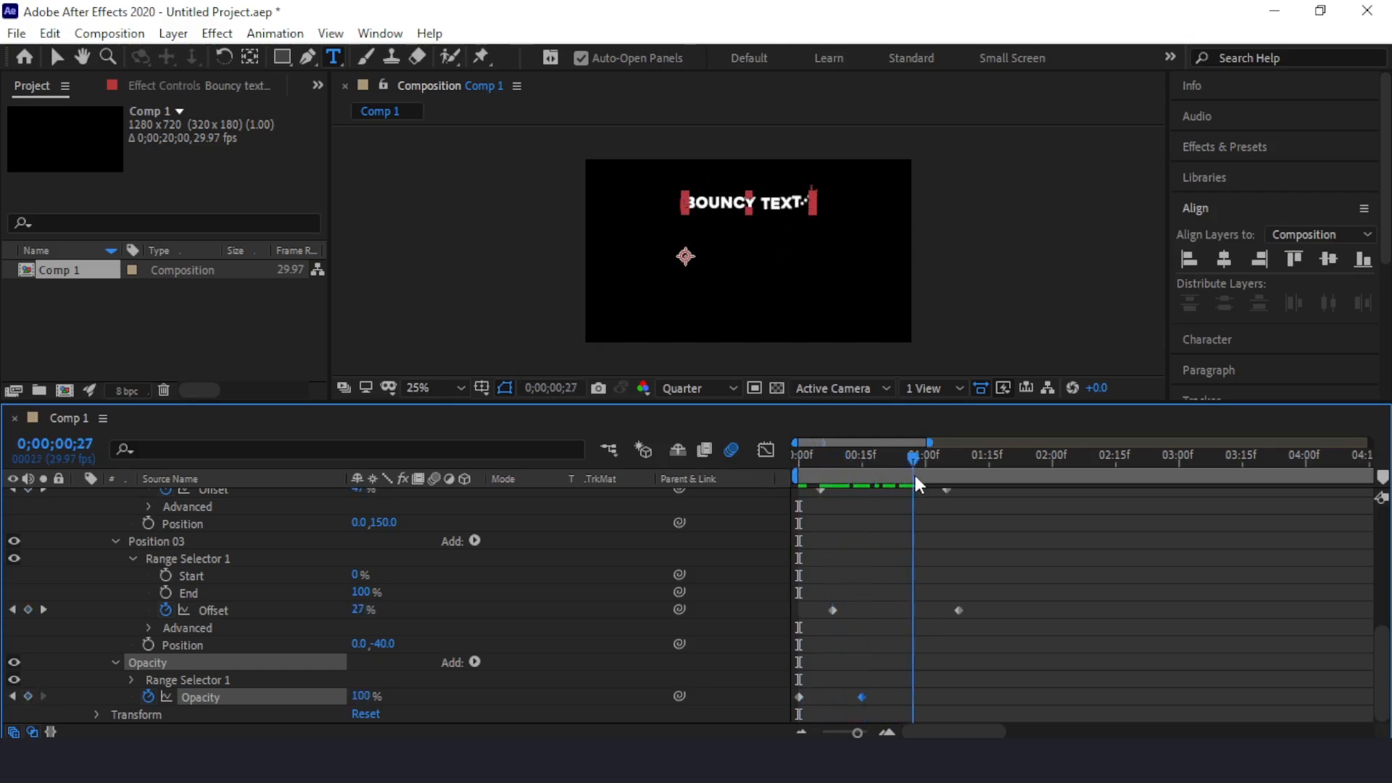
# Step: Collapse the text layer and center it horizontally and vertically in the composition at frame 27
pyautogui.scroll(6, 344, 545)
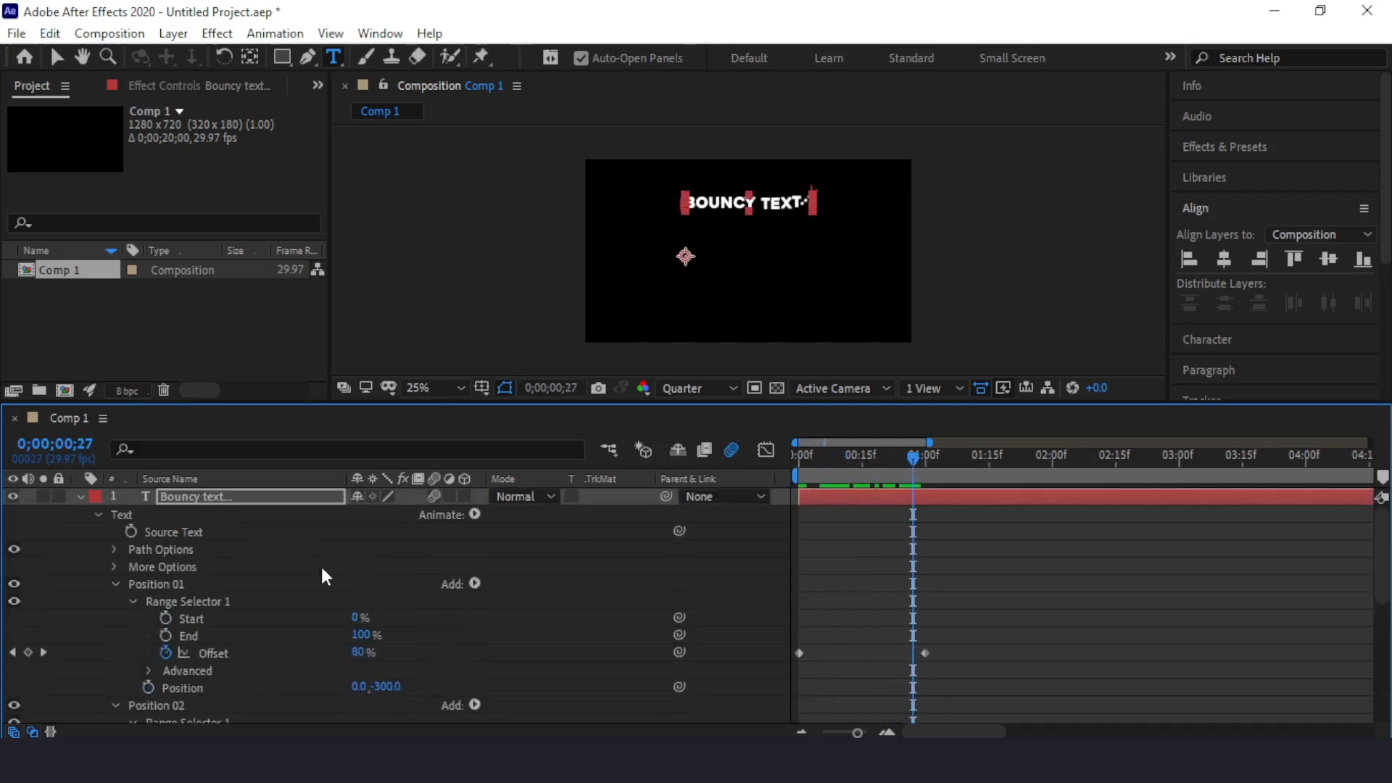
pyautogui.click(79, 496)
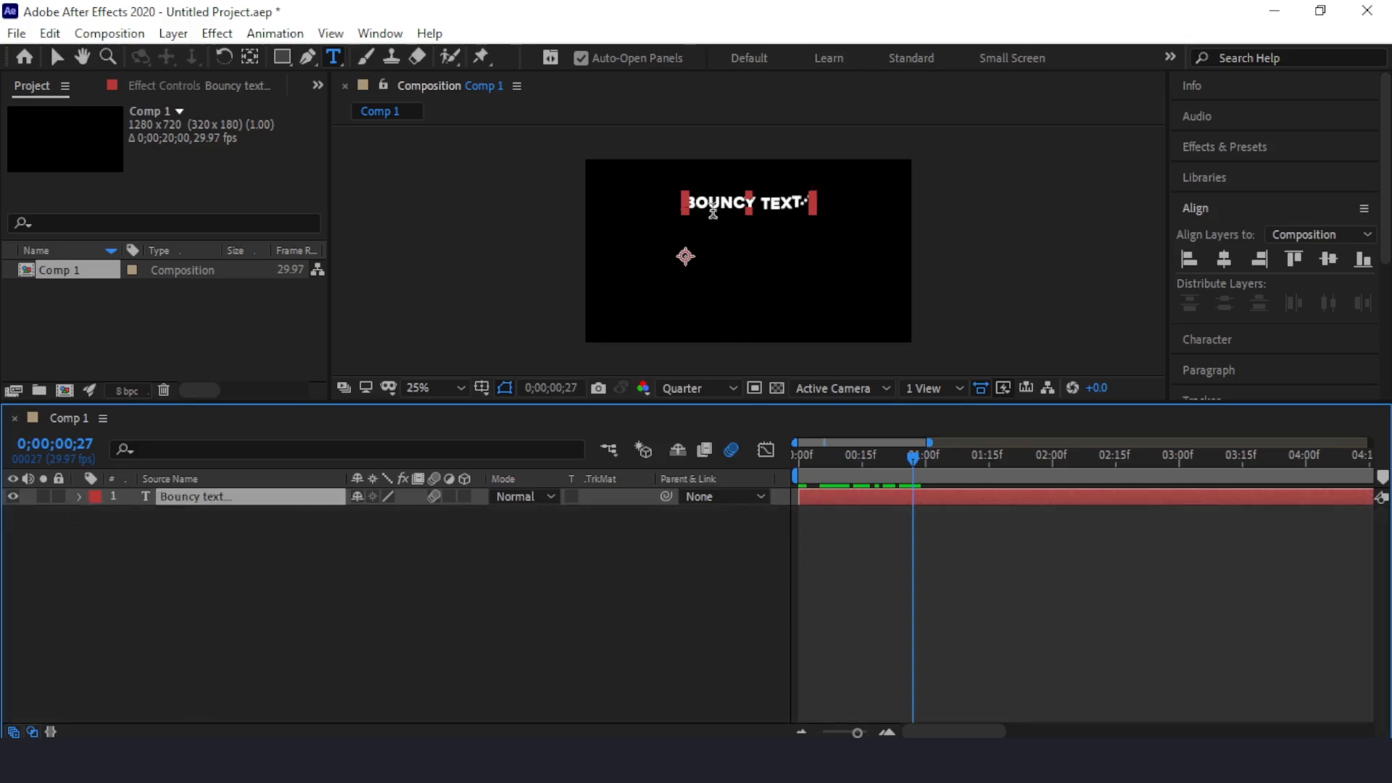
pyautogui.click(1225, 258)
pyautogui.click(1330, 260)
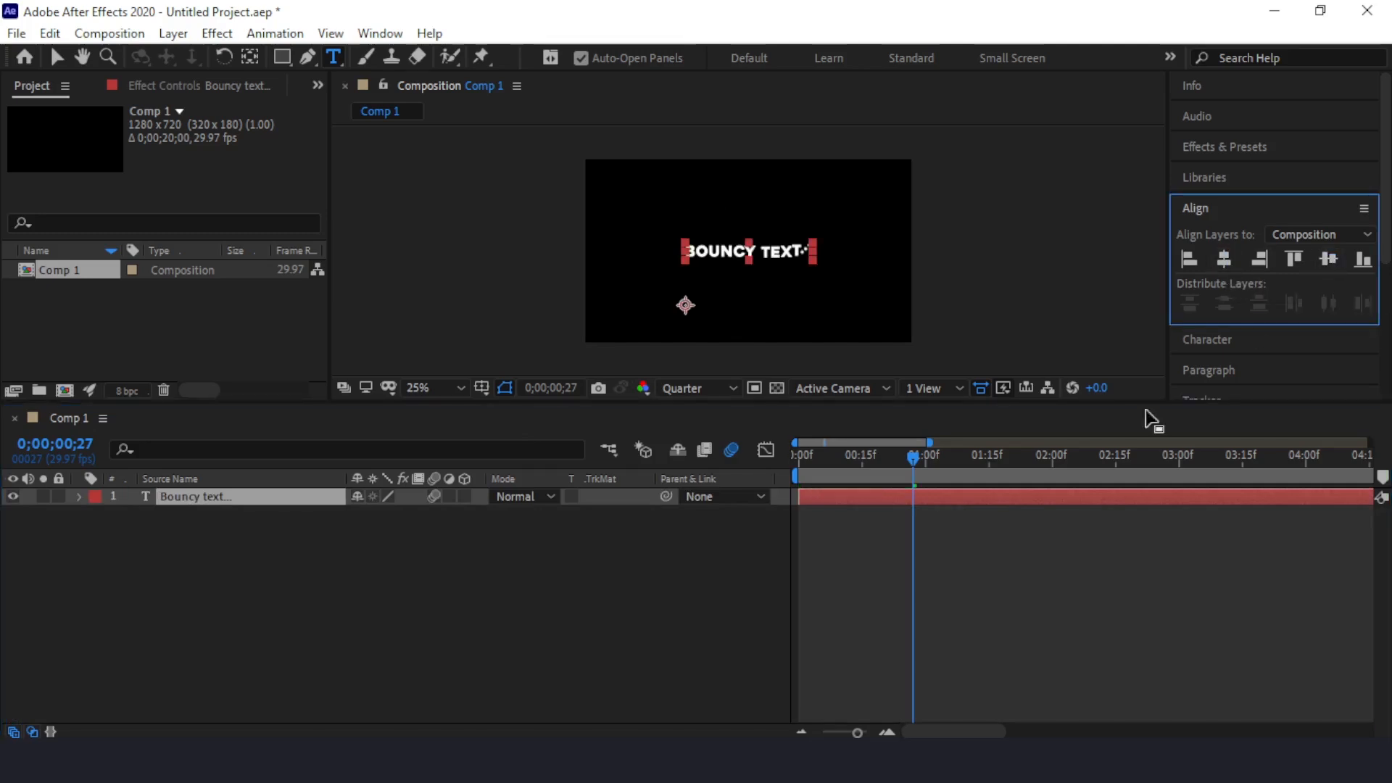
# Step: Preview the finished, centered bouncy text animation from the first frame
pyautogui.moveTo(911, 458); pyautogui.dragTo(780, 450)
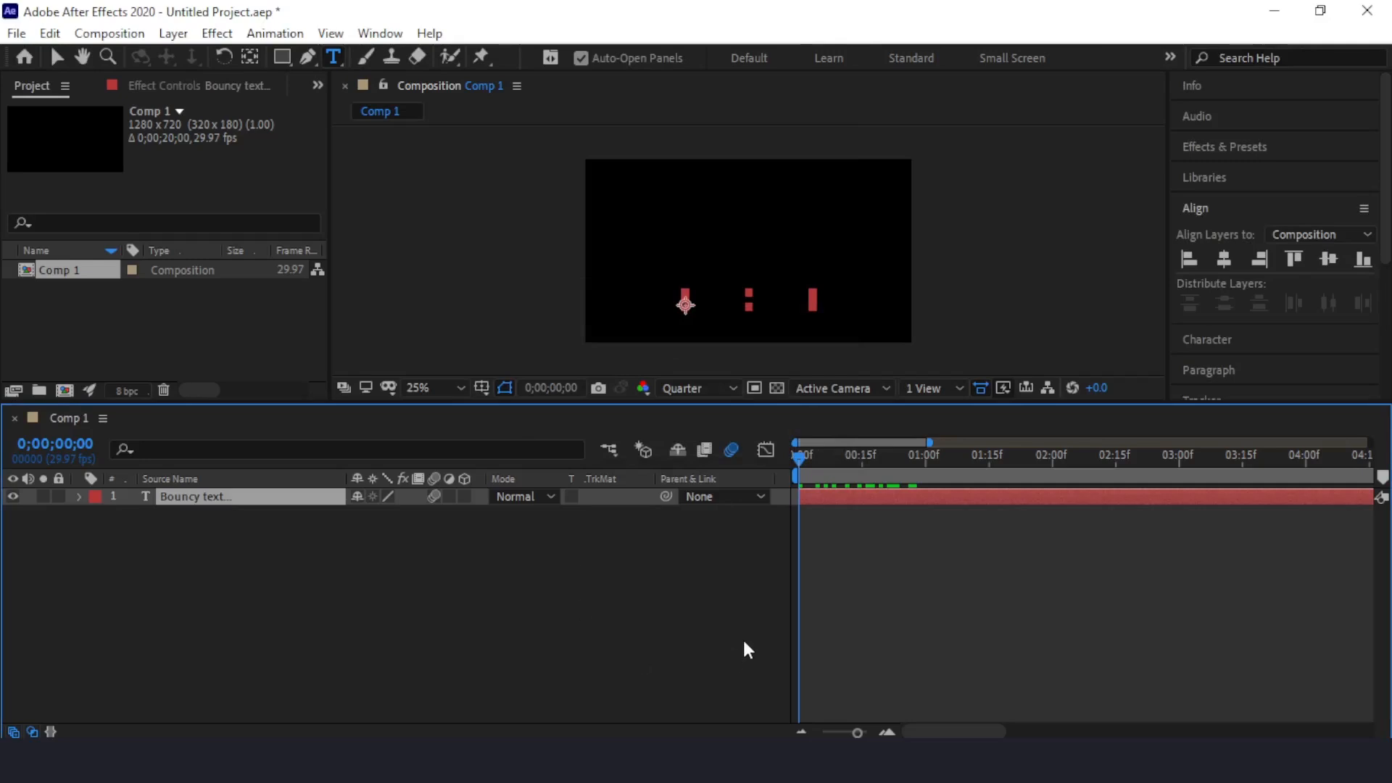
pyautogui.press('space')
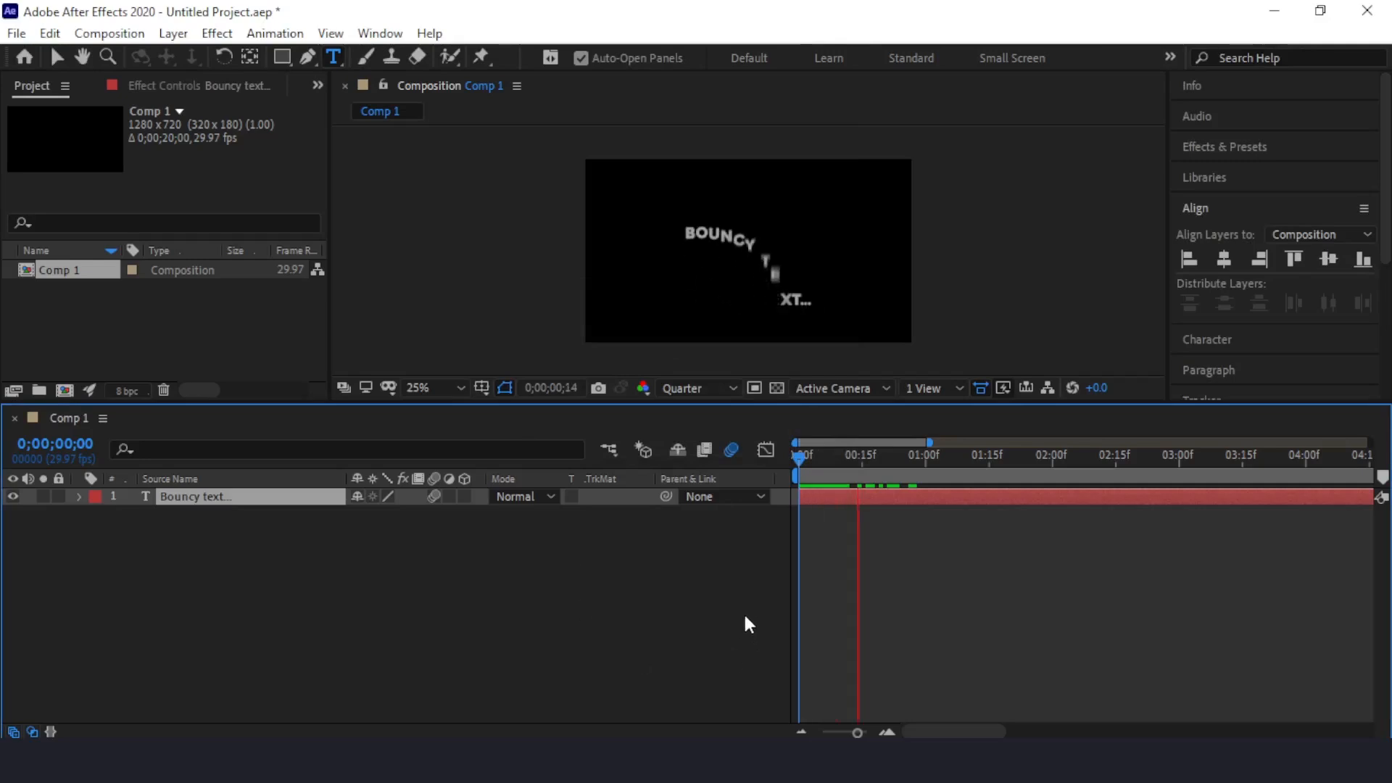
# Step: Stop the preview, create a 1280 × 720 px deep cyan solid and place it beneath the text layer as a background
pyautogui.press('space')
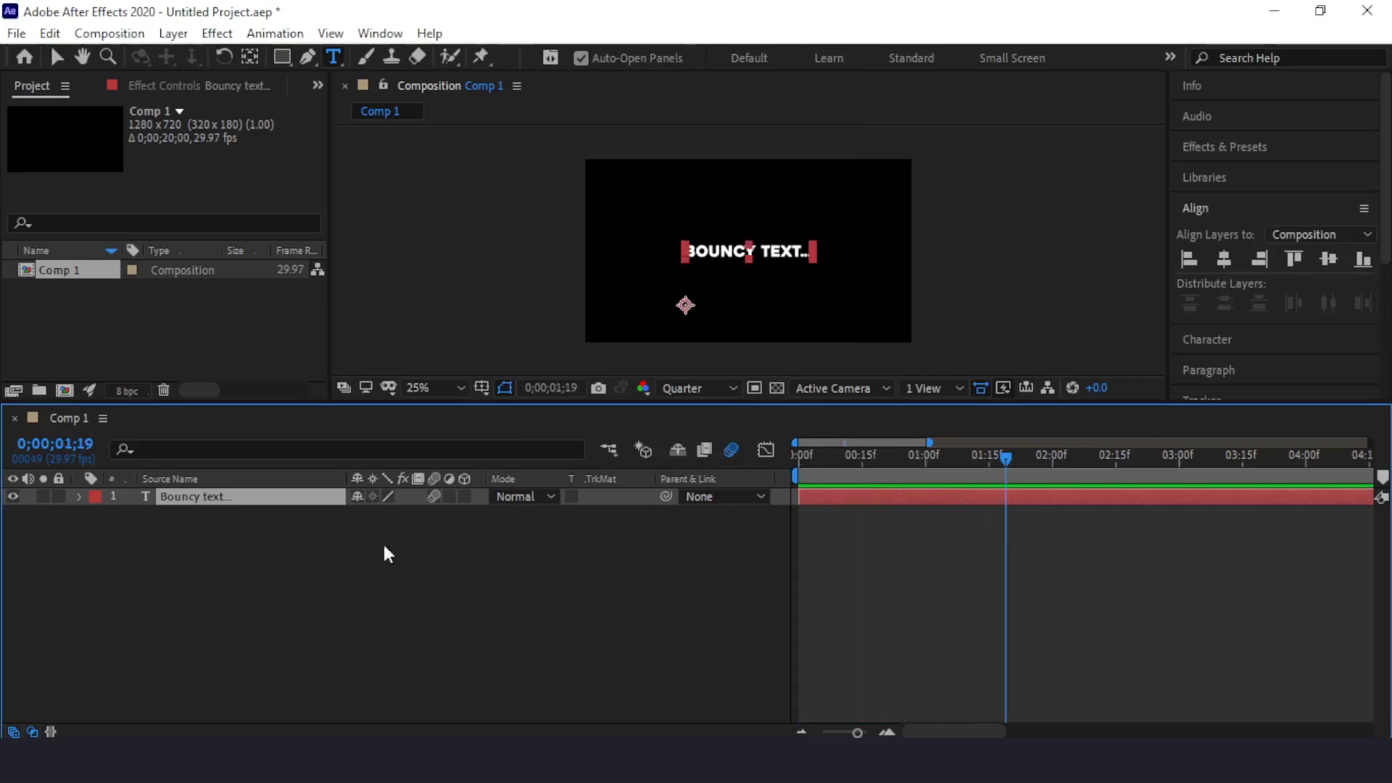
pyautogui.rightClick(356, 543)
pyautogui.moveTo(580, 321)
pyautogui.click(698, 372)
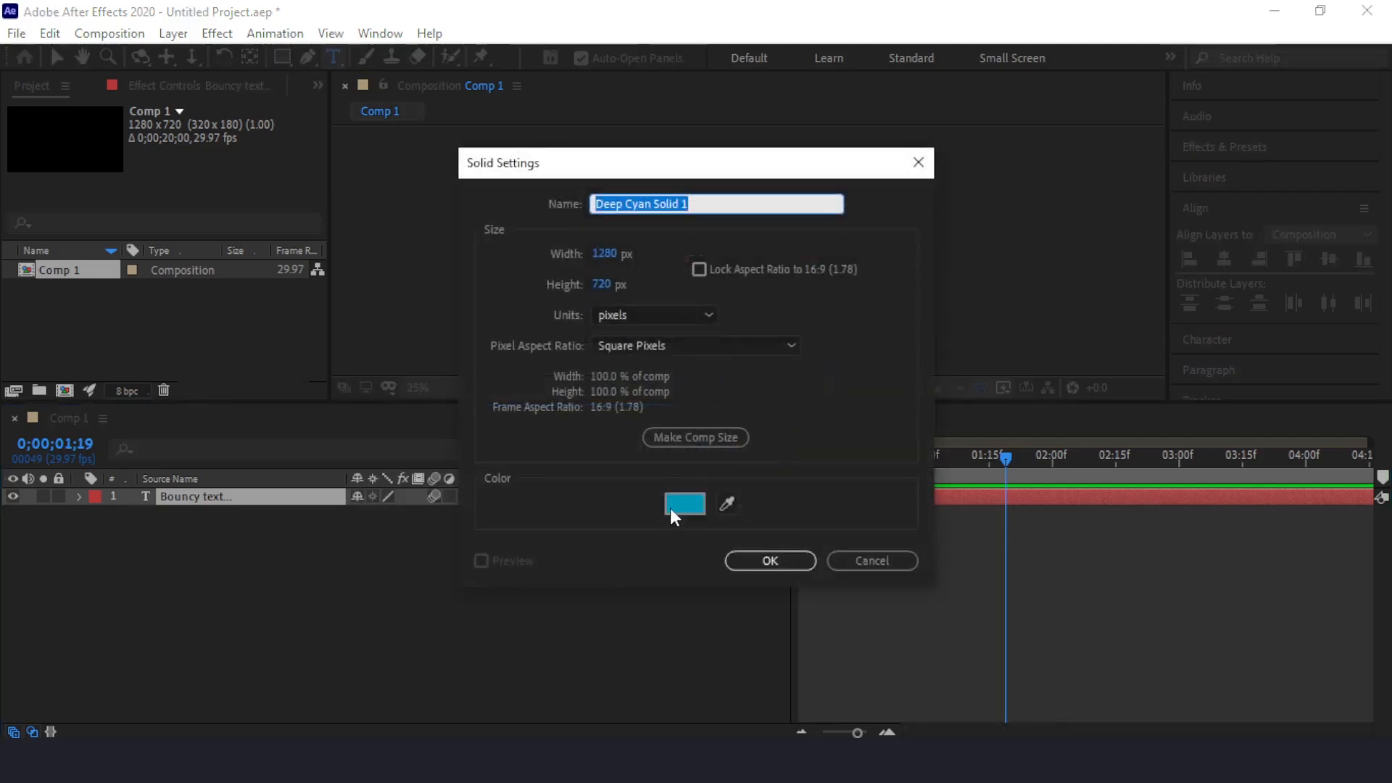
pyautogui.click(769, 560)
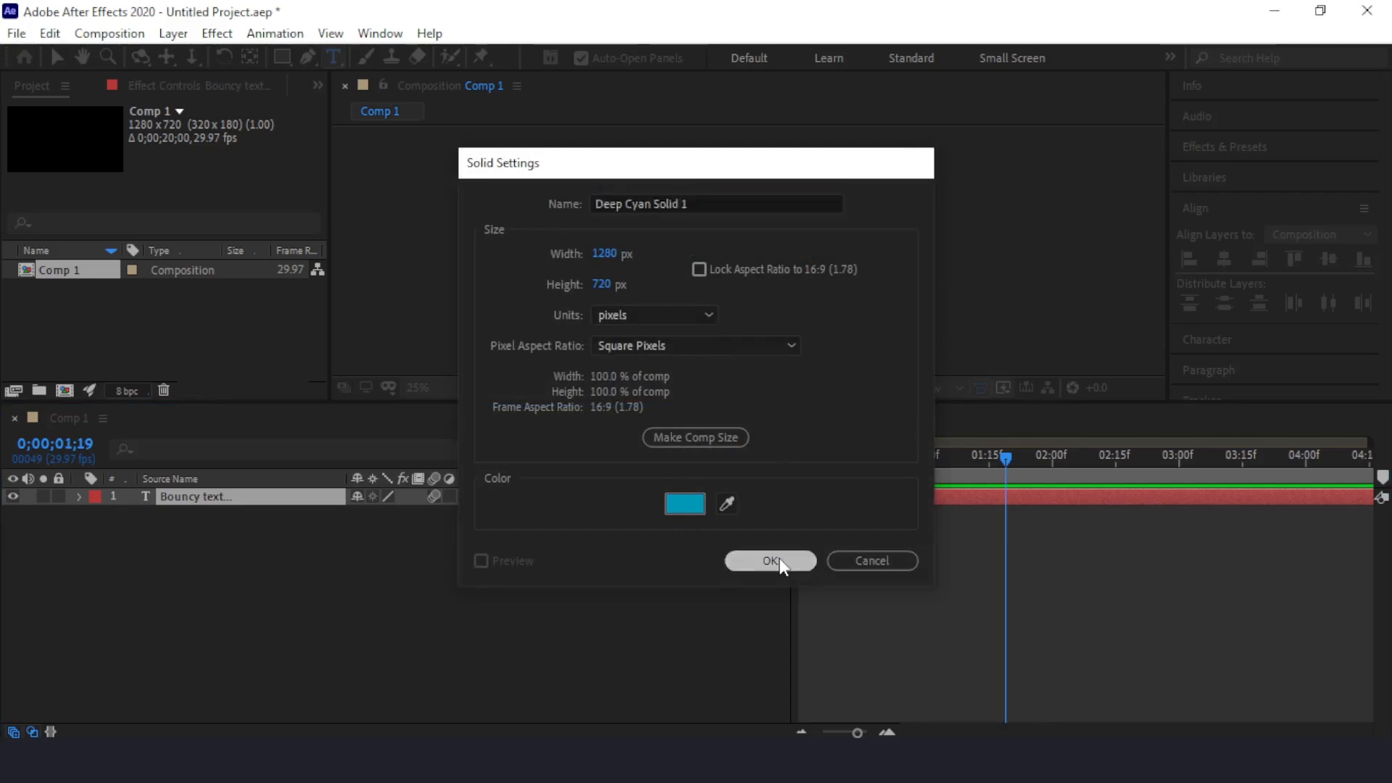
pyautogui.moveTo(219, 515); pyautogui.dragTo(255, 545)
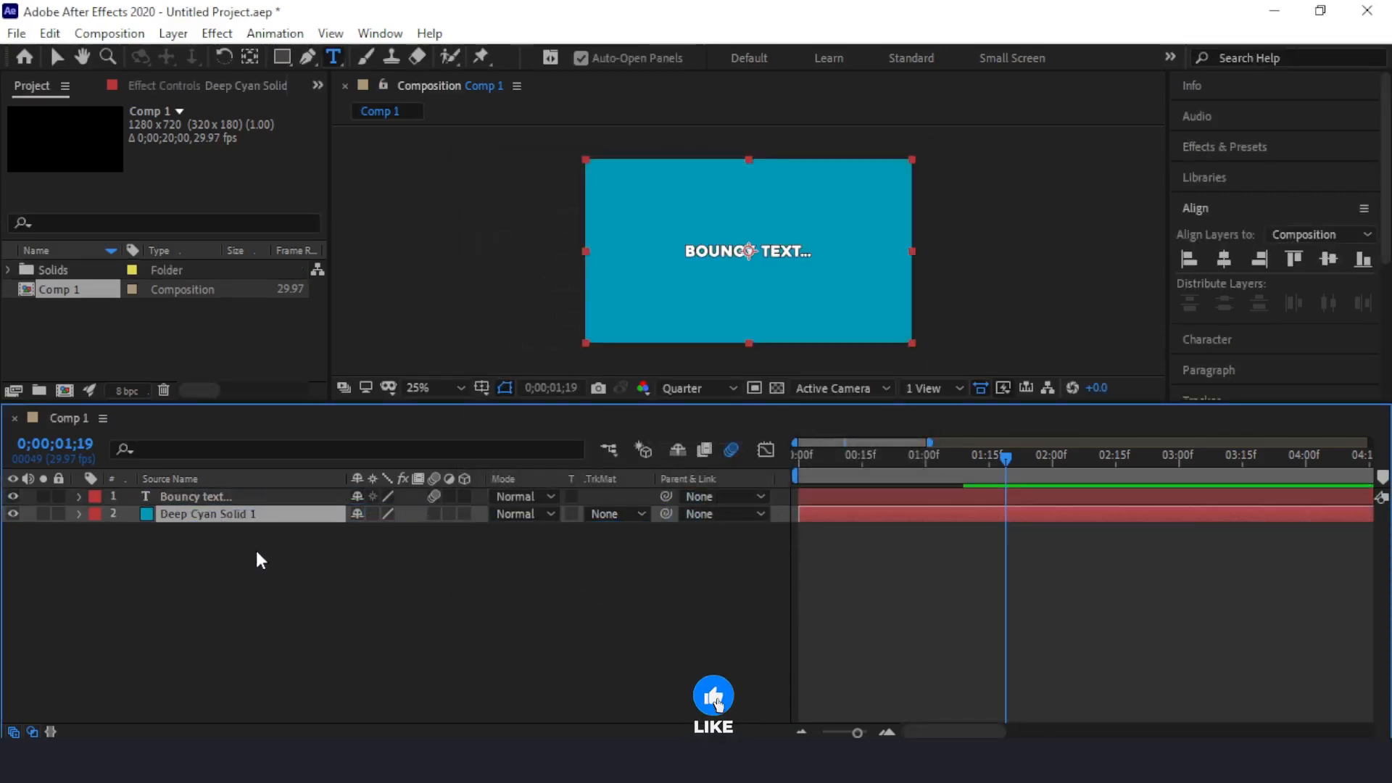
# Step: Preview the bouncy text animation over the cyan background twice, starting from the first frame each time
pyautogui.moveTo(1005, 481); pyautogui.dragTo(763, 471)
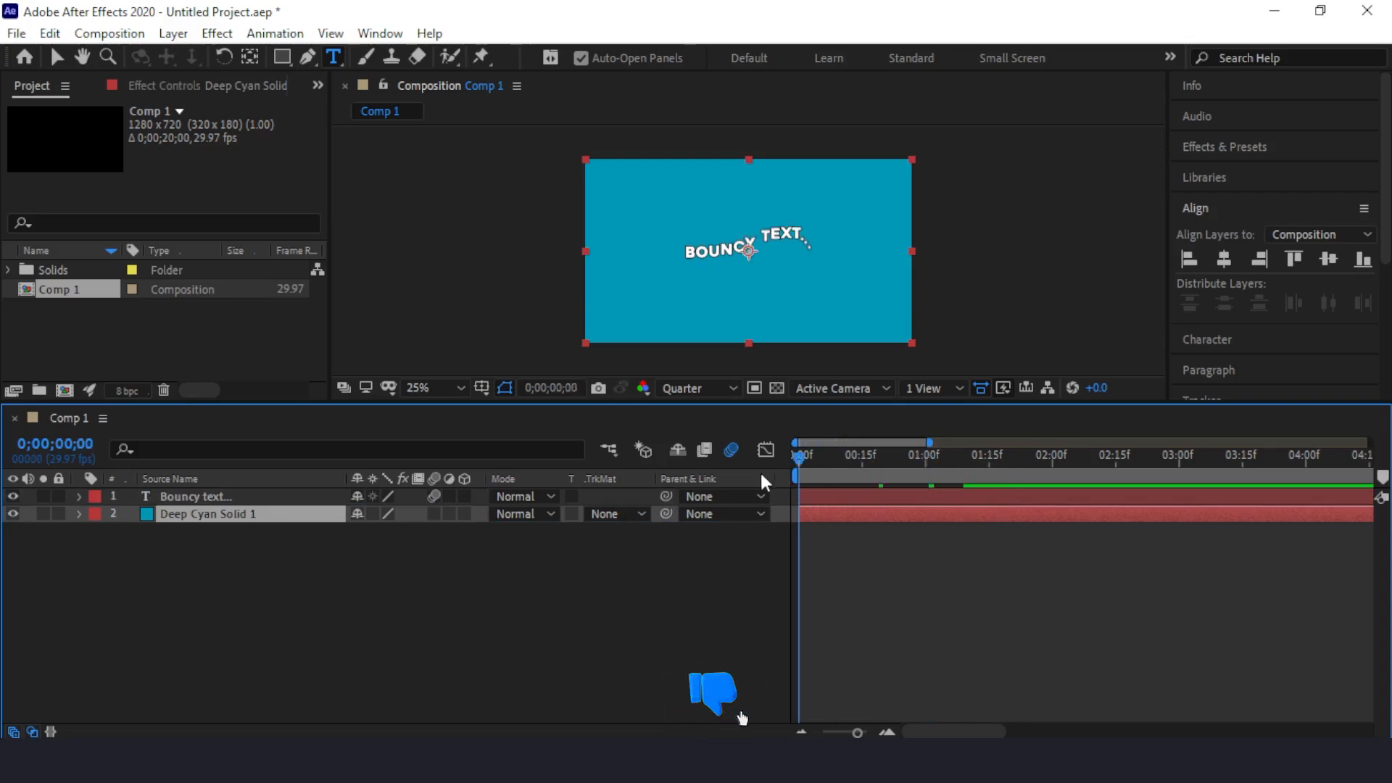
pyautogui.press('space')
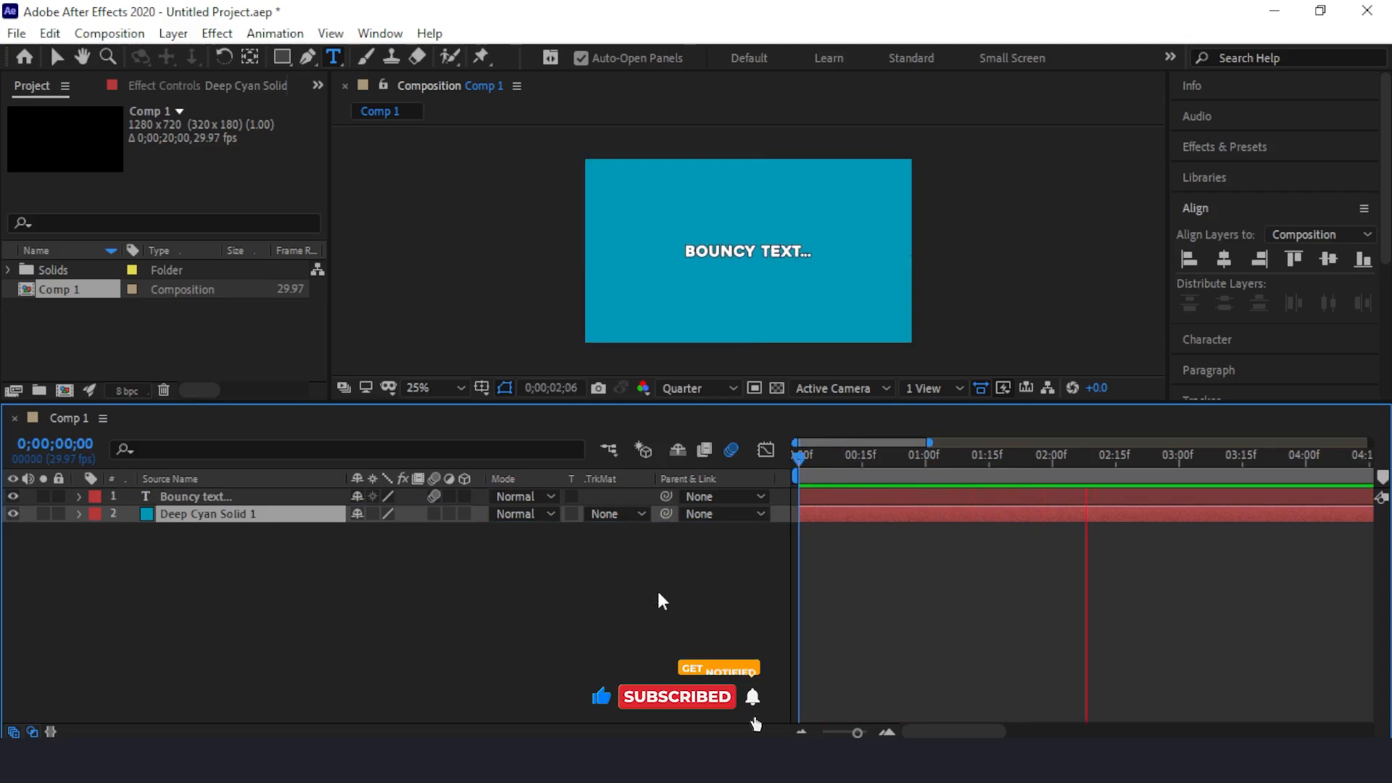
pyautogui.press('space')
pyautogui.moveTo(1131, 459); pyautogui.dragTo(771, 497)
pyautogui.press('space')
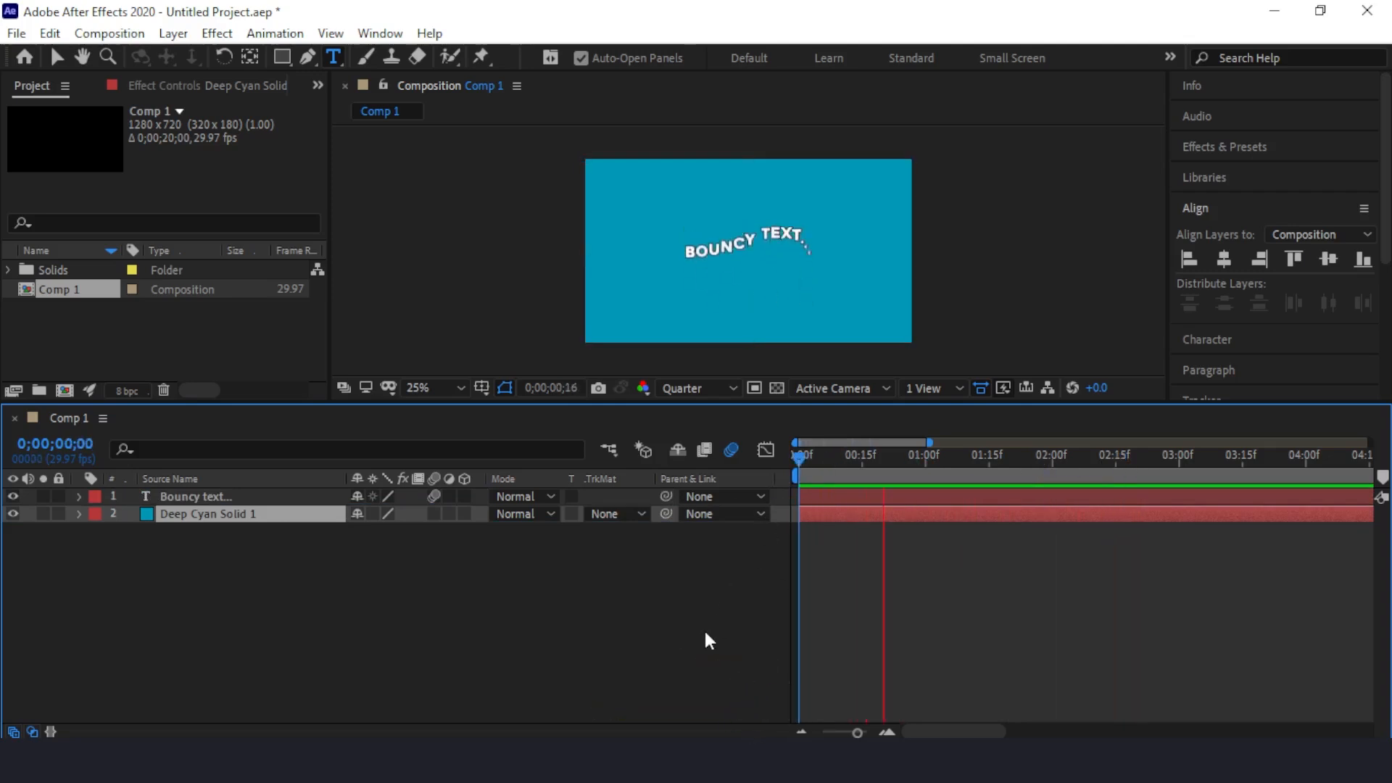
pyautogui.press('space')
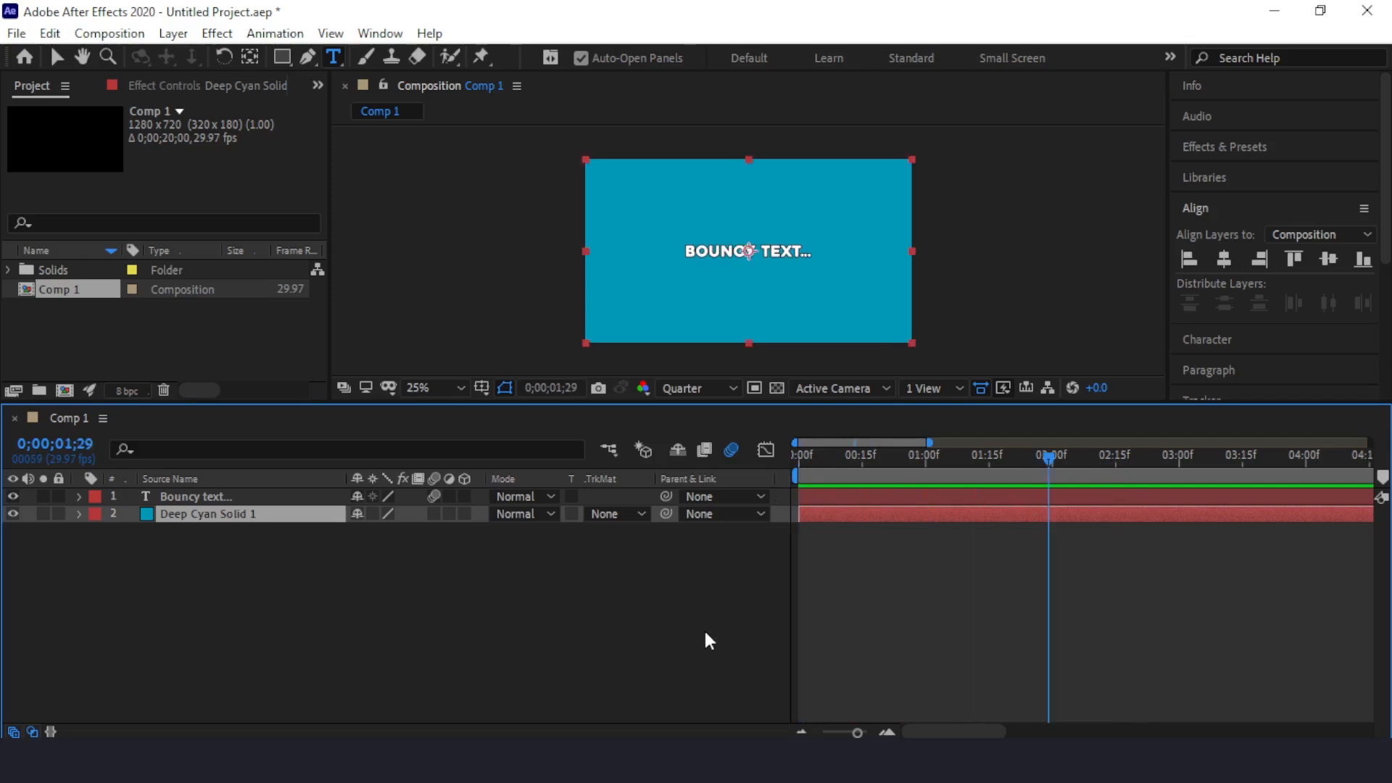